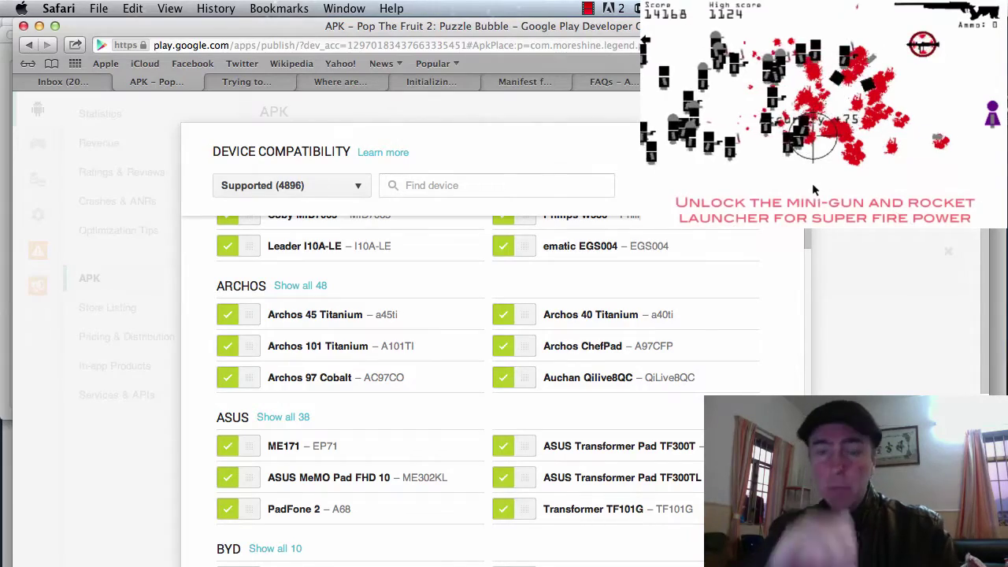
# Look through the supported devices in the device compatibility list, and close it without saving
pyautogui.scroll(-2, 488, 394)
pyautogui.scroll(8, 878, 377)
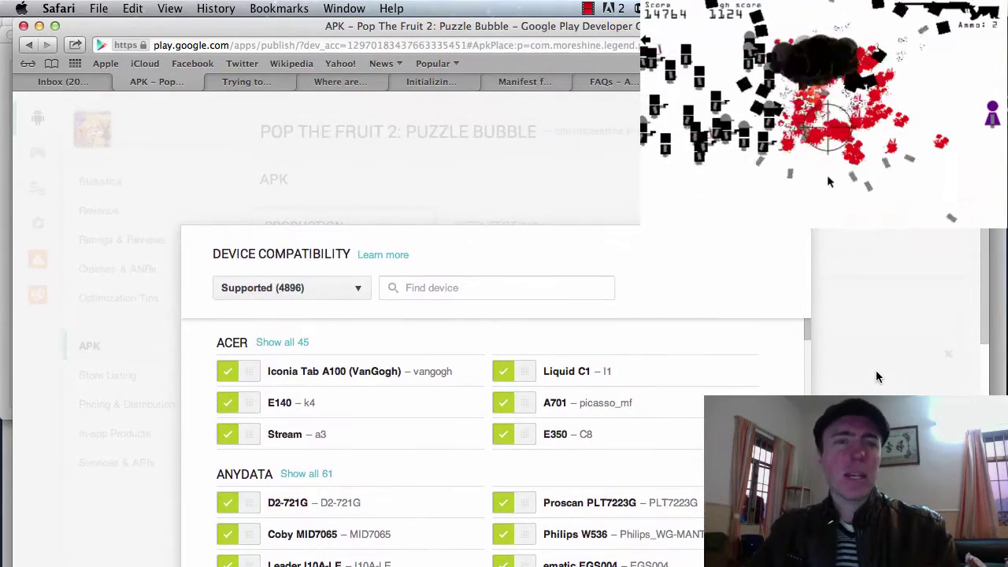
pyautogui.scroll(-5, 879, 377)
pyautogui.scroll(-4, 878, 377)
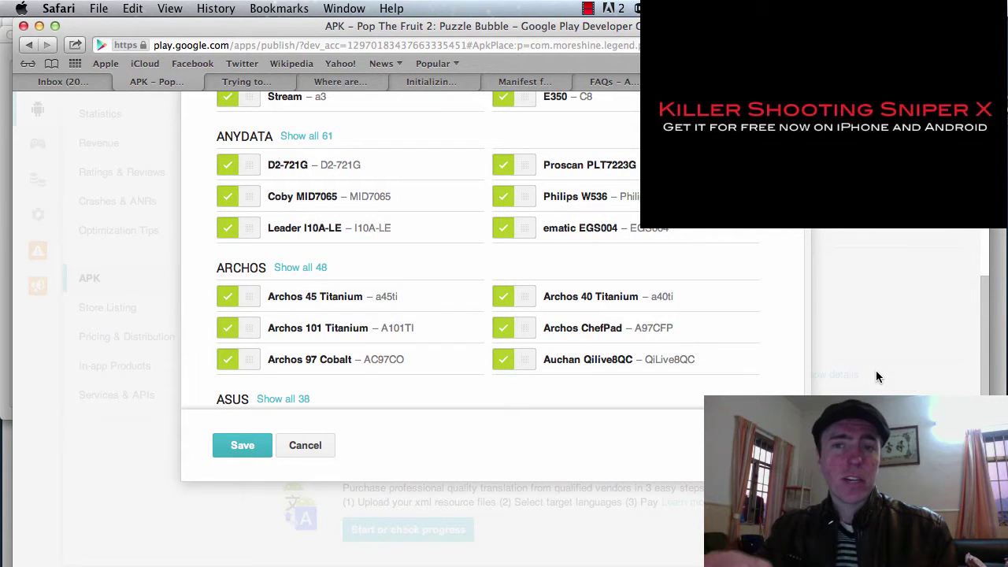
pyautogui.scroll(5, 879, 377)
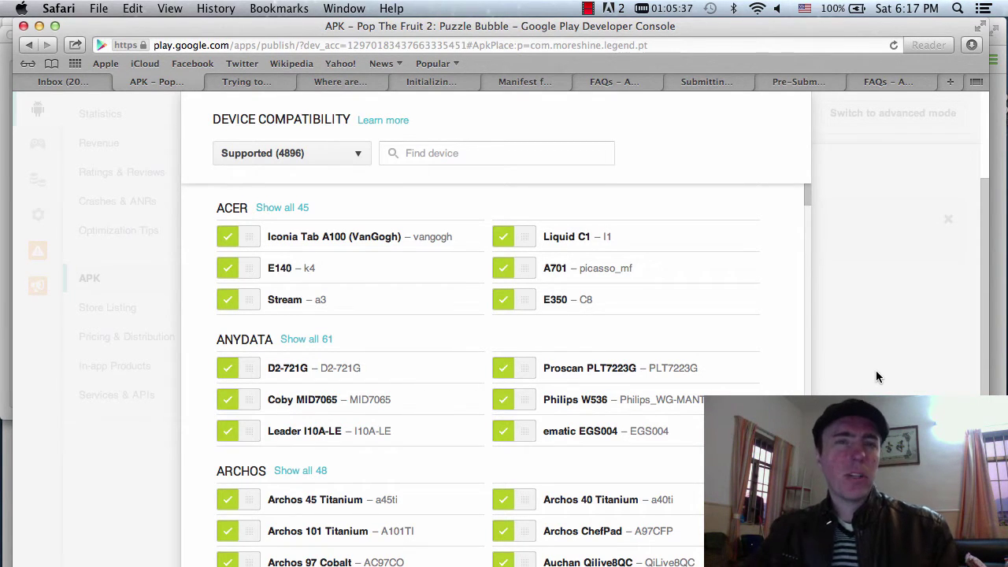
pyautogui.scroll(3, 879, 377)
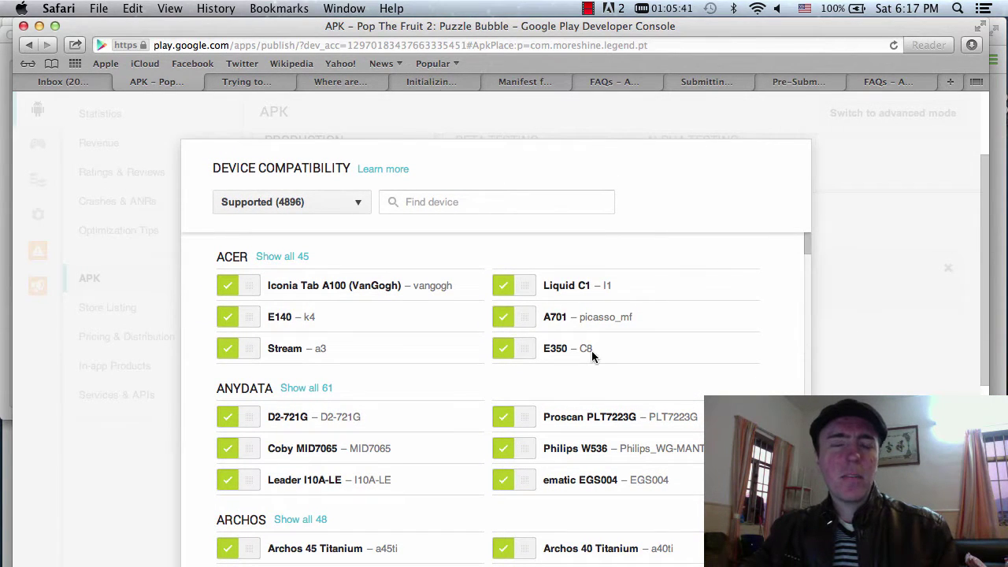
pyautogui.scroll(-10, 832, 253)
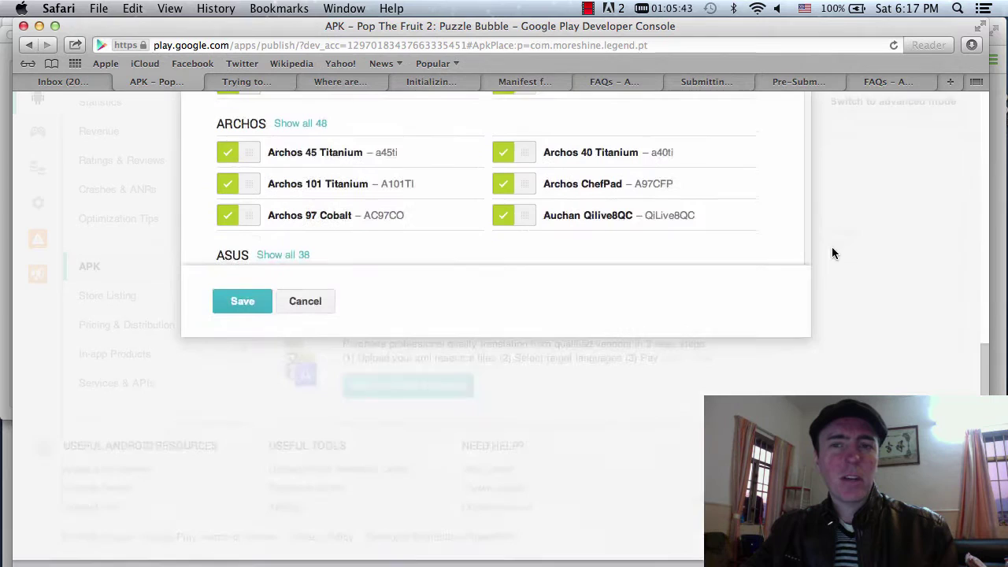
pyautogui.click(302, 314)
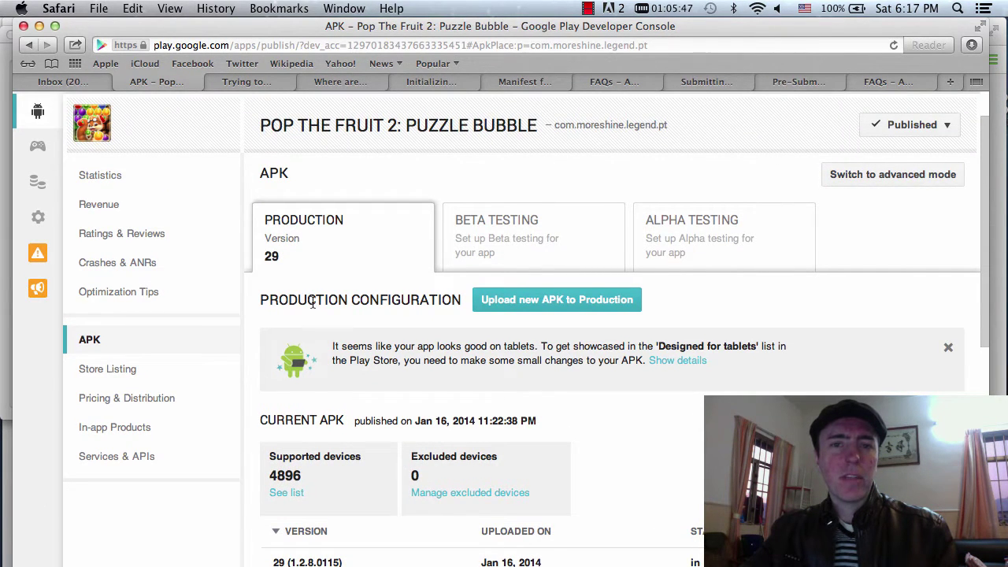
# Reopen the list of supported devices for the current production APK
pyautogui.scroll(1, 470, 419)
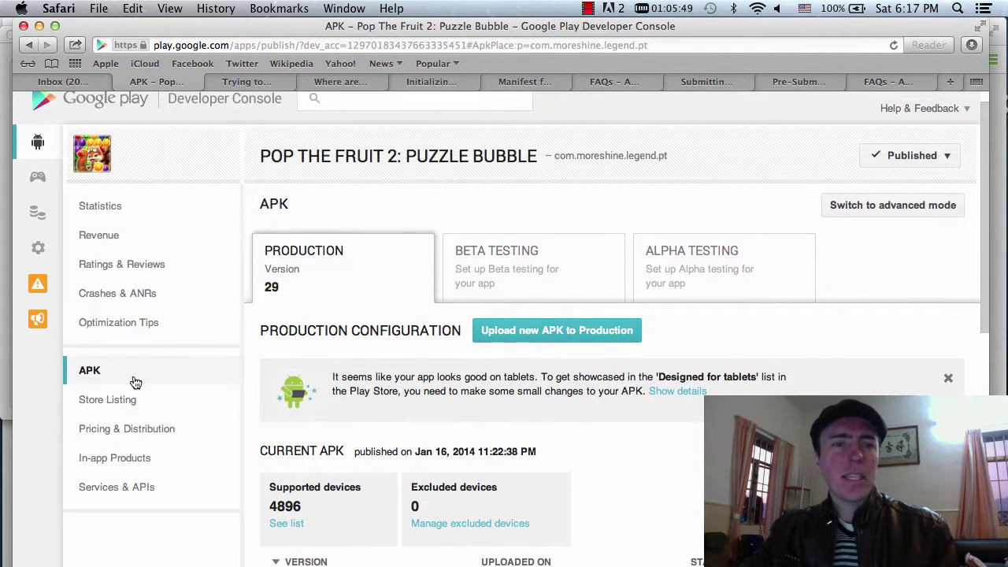
pyautogui.scroll(-5, 309, 346)
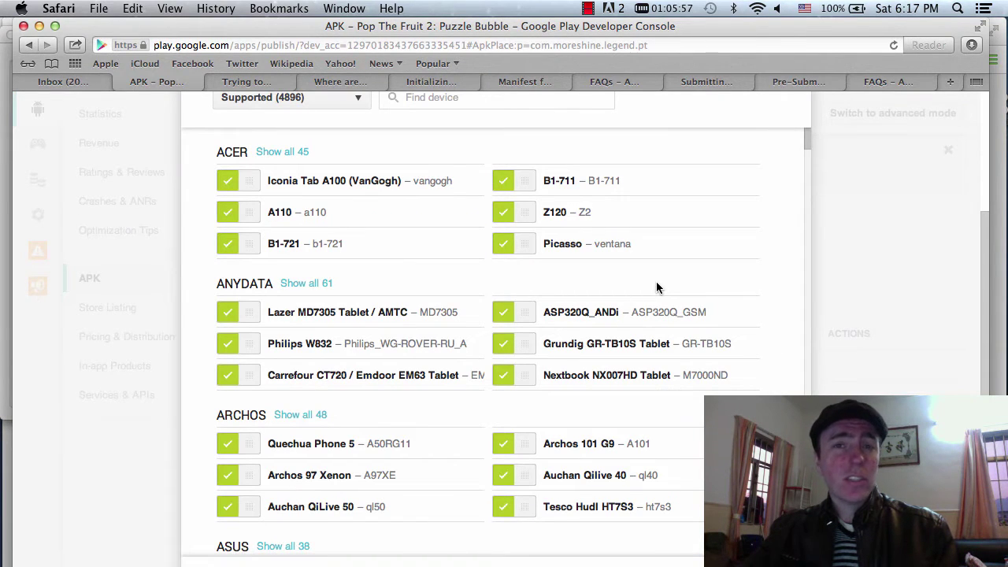
pyautogui.scroll(2, 879, 282)
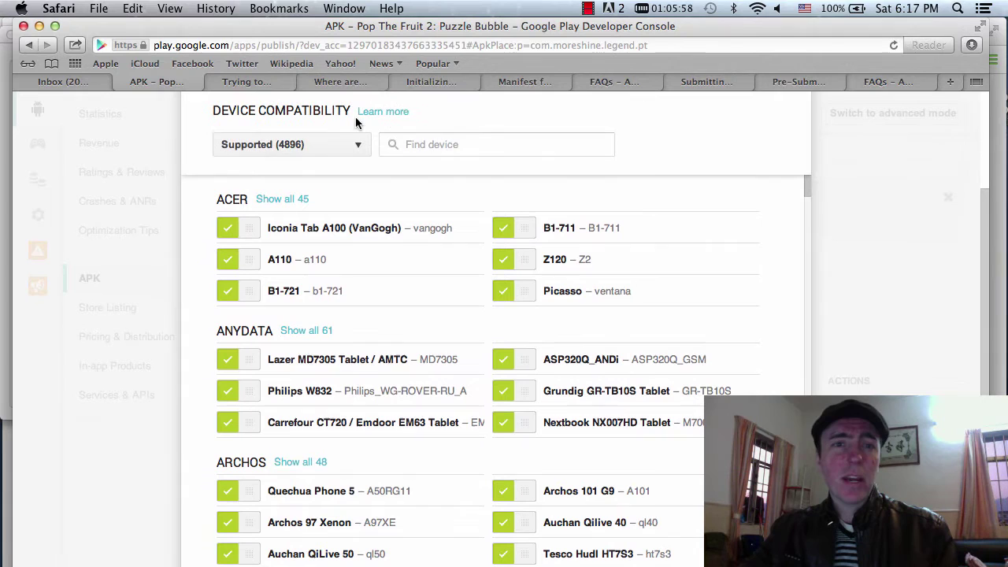
pyautogui.scroll(2, 461, 219)
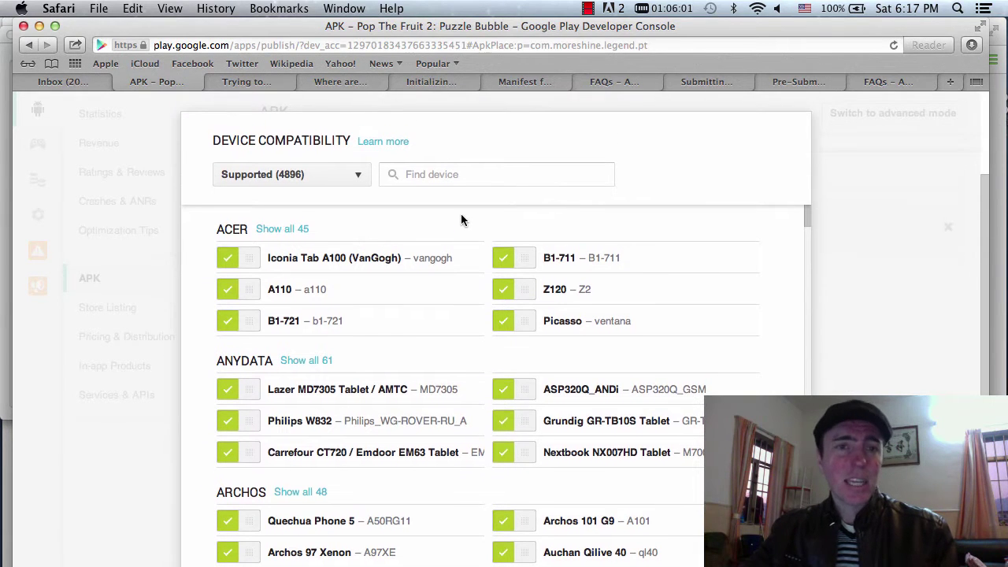
# Filter the device compatibility list to unsupported devices, look through the manufacturers, and close it without saving
pyautogui.click(328, 181)
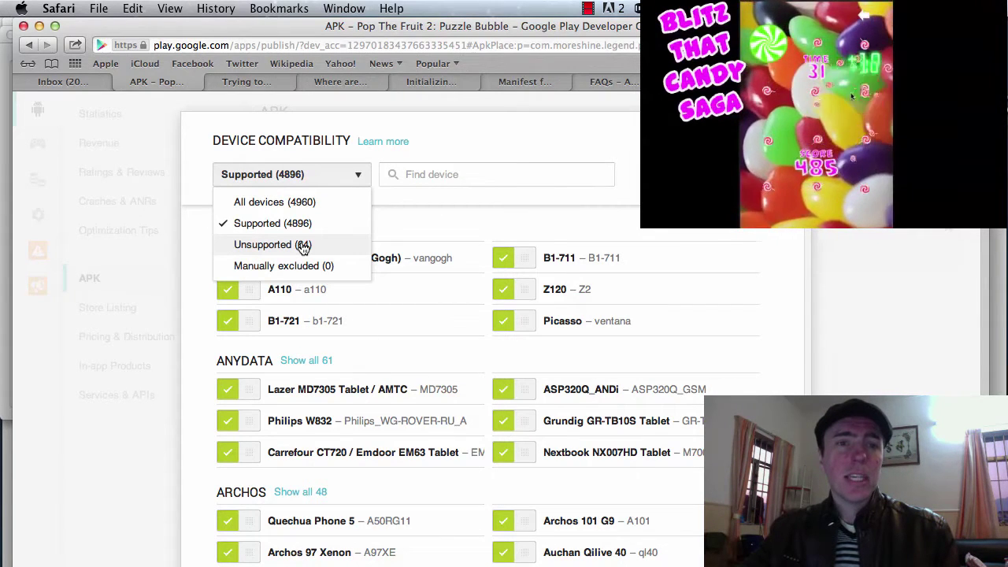
pyautogui.click(305, 246)
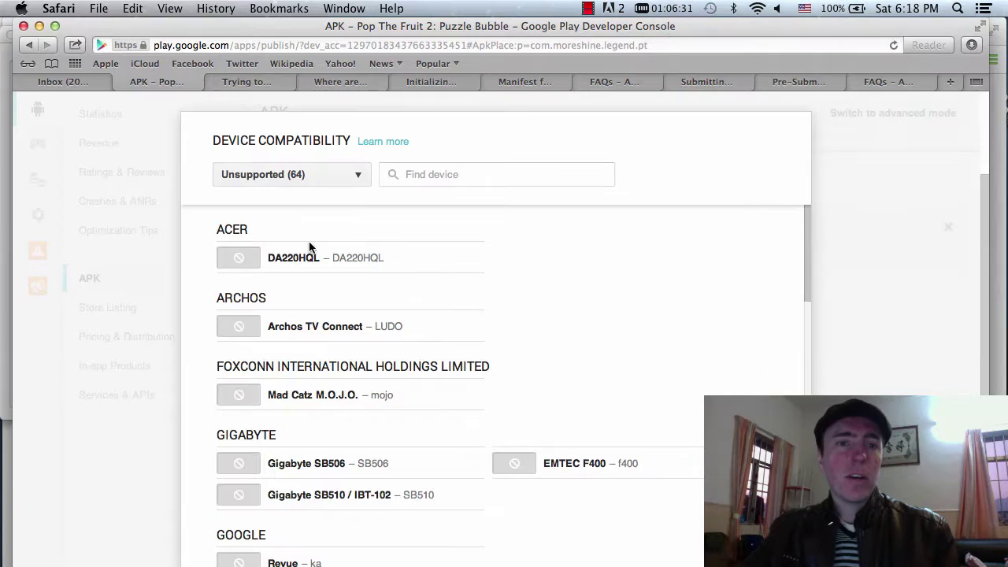
pyautogui.scroll(-15, 486, 340)
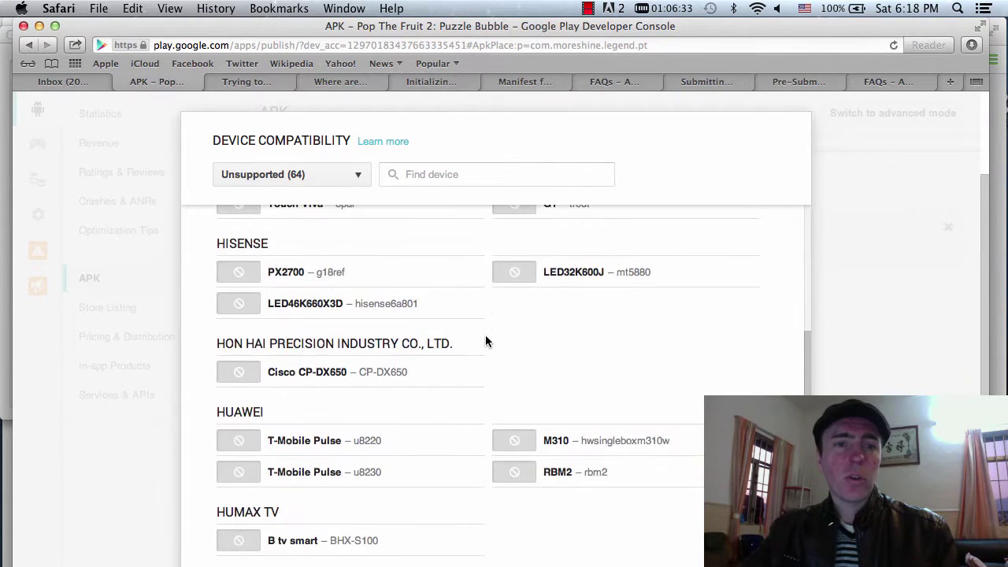
pyautogui.scroll(-15, 485, 340)
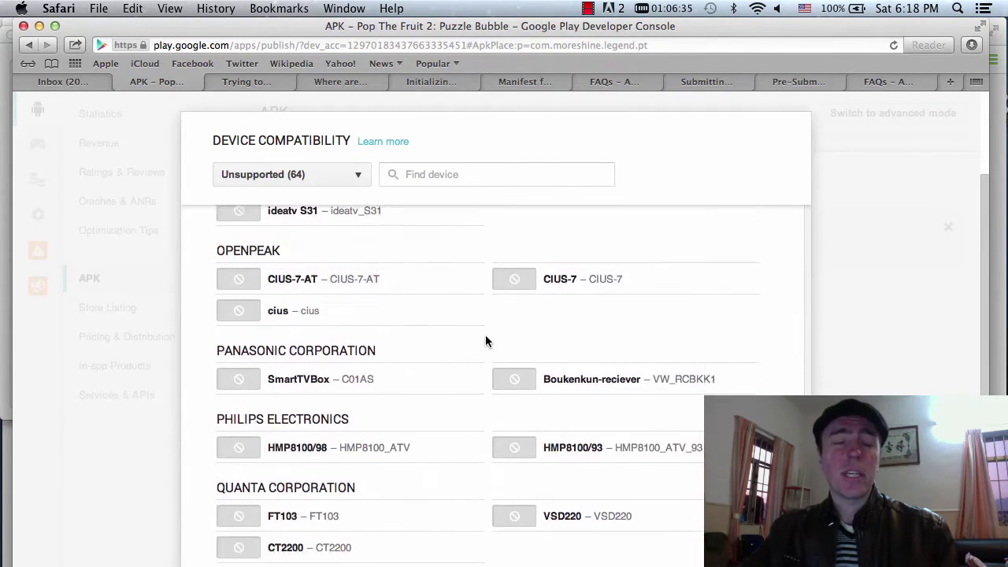
pyautogui.scroll(-4, 485, 340)
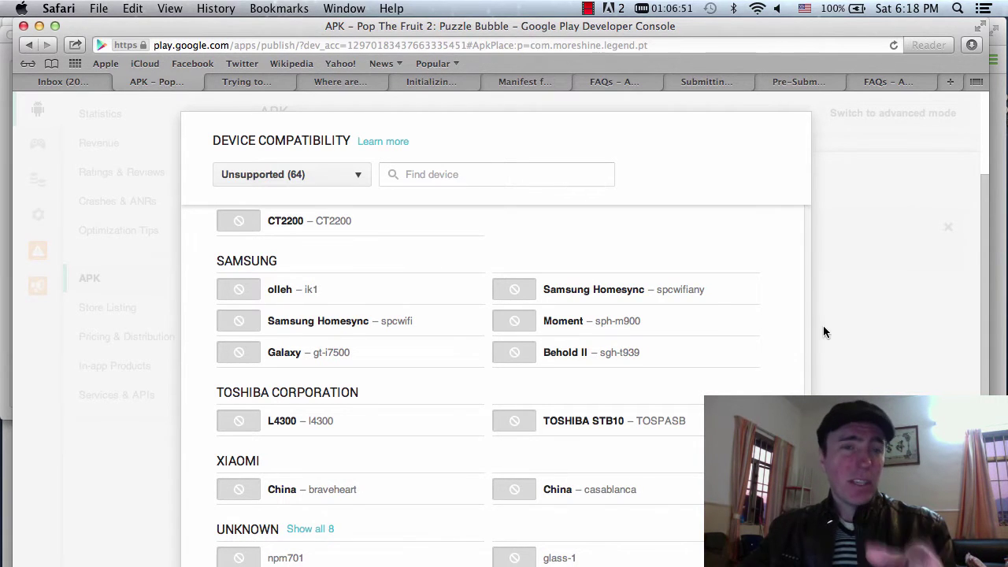
pyautogui.scroll(-4, 844, 330)
pyautogui.scroll(-1, 843, 330)
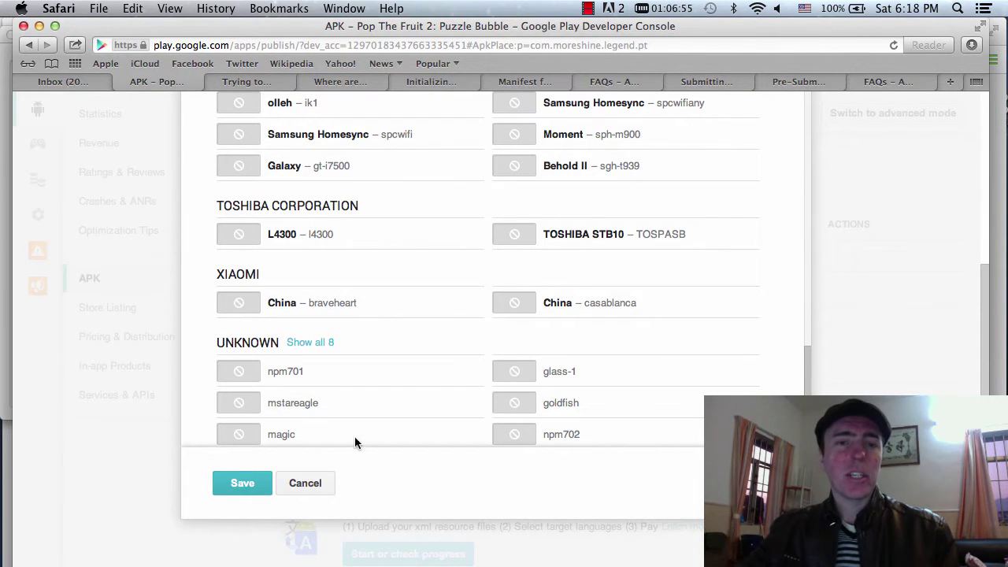
pyautogui.scroll(5, 911, 350)
pyautogui.scroll(10, 578, 414)
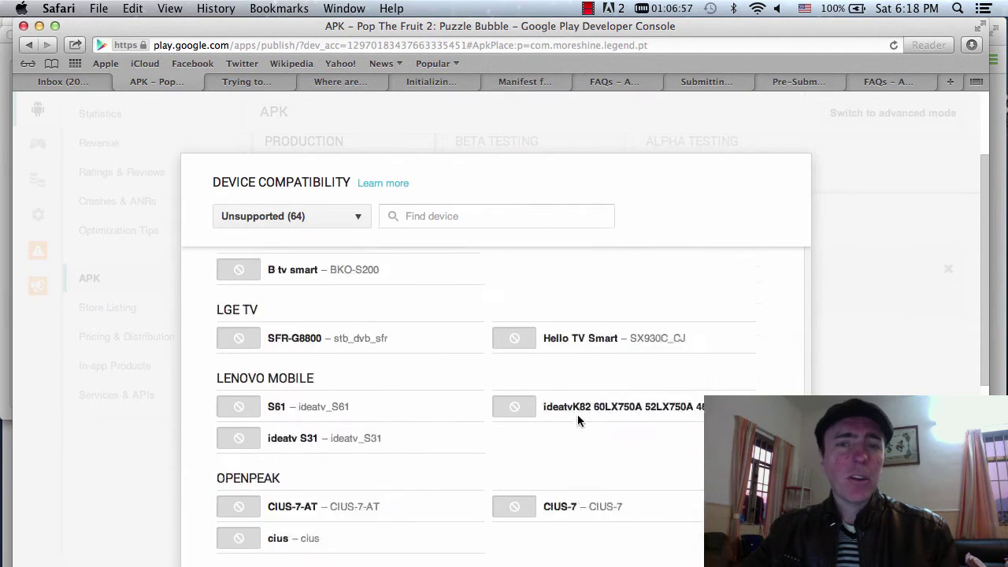
pyautogui.scroll(1, 578, 414)
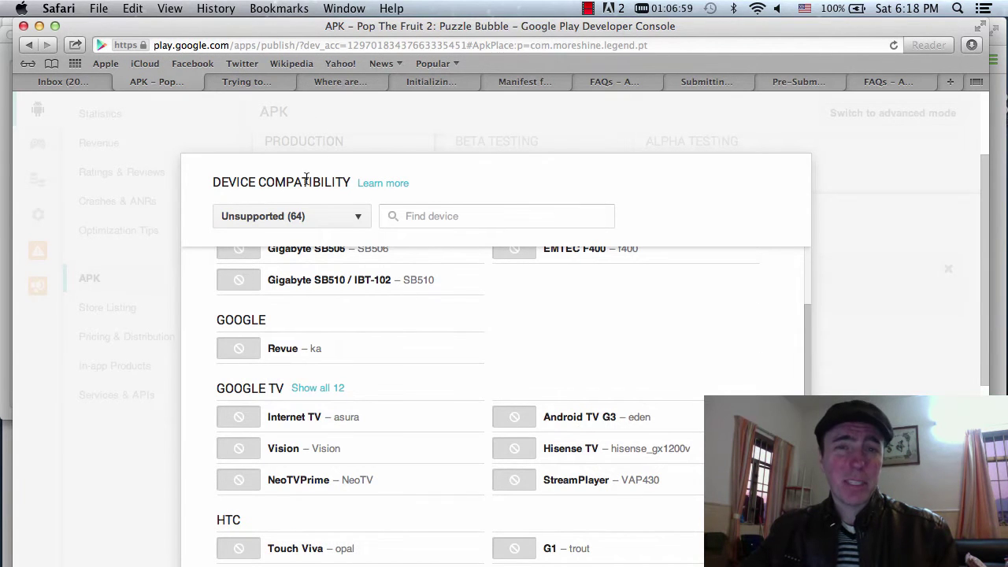
pyautogui.scroll(-4, 859, 274)
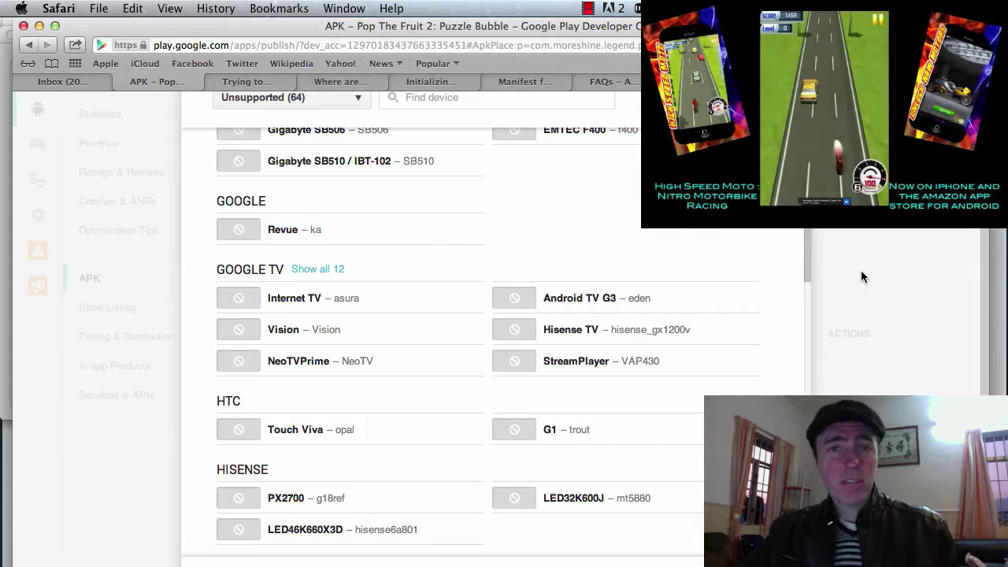
pyautogui.scroll(-5, 861, 271)
pyautogui.click(305, 420)
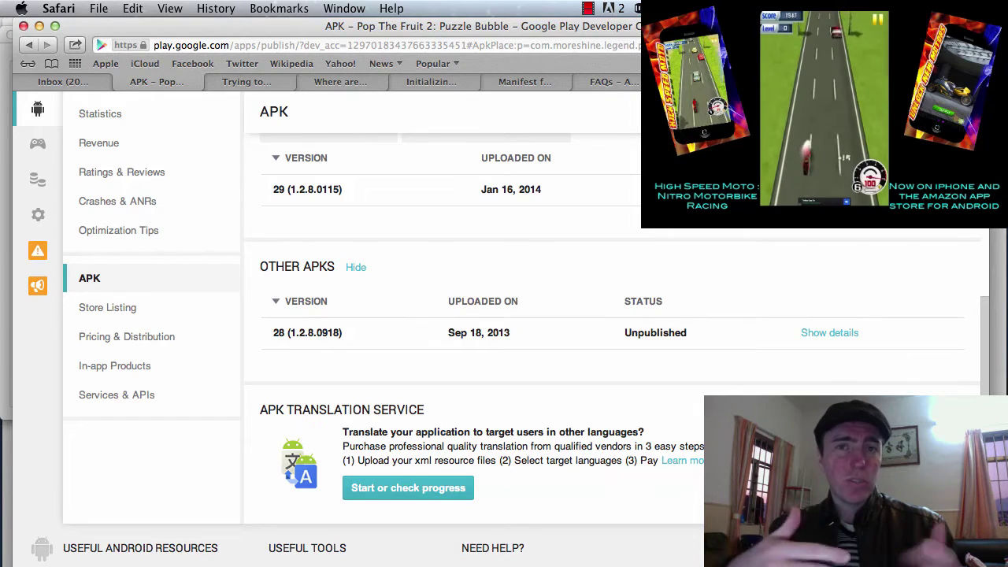
# Open the details of the current production APK, version 29 (1.2.8.0115)
pyautogui.scroll(5, 615, 315)
pyautogui.scroll(-2, 615, 315)
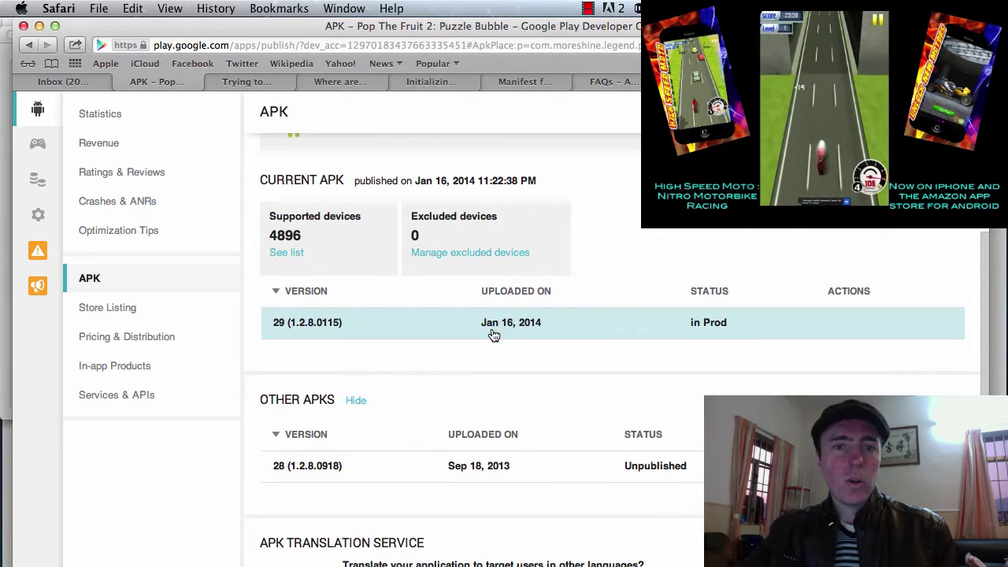
pyautogui.click(619, 333)
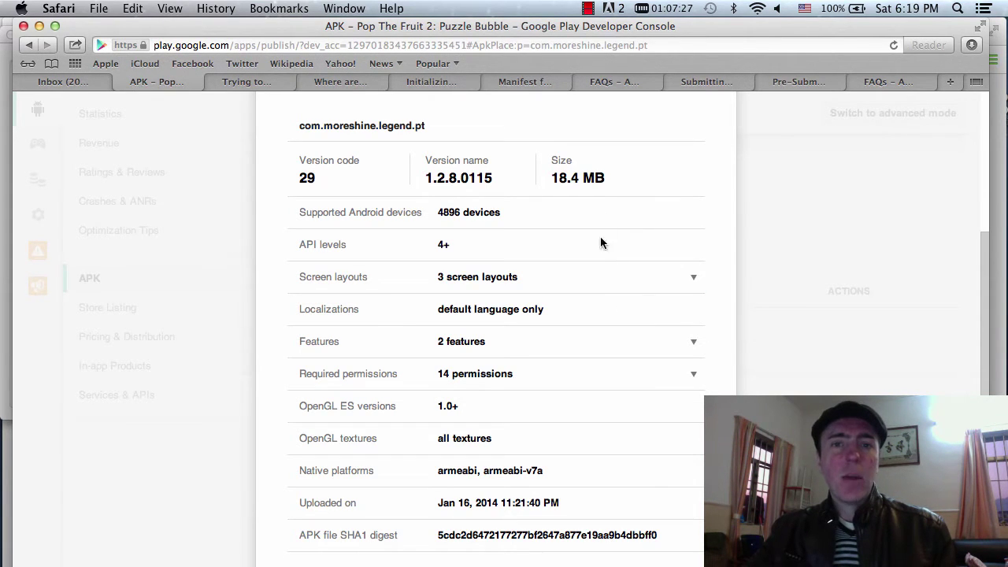
# Expand the screen layouts and the features in the APK details
pyautogui.click(580, 279)
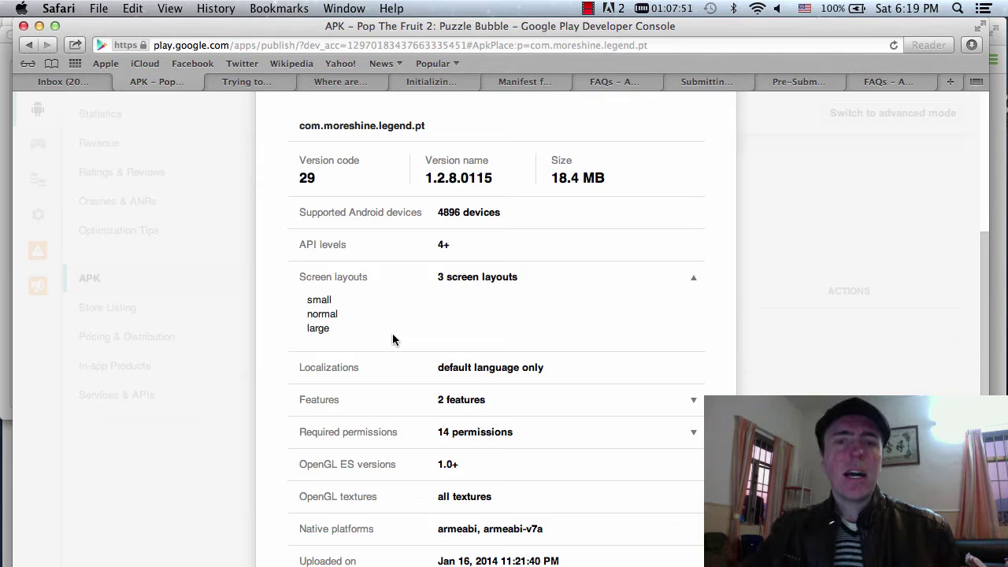
pyautogui.scroll(-1, 392, 339)
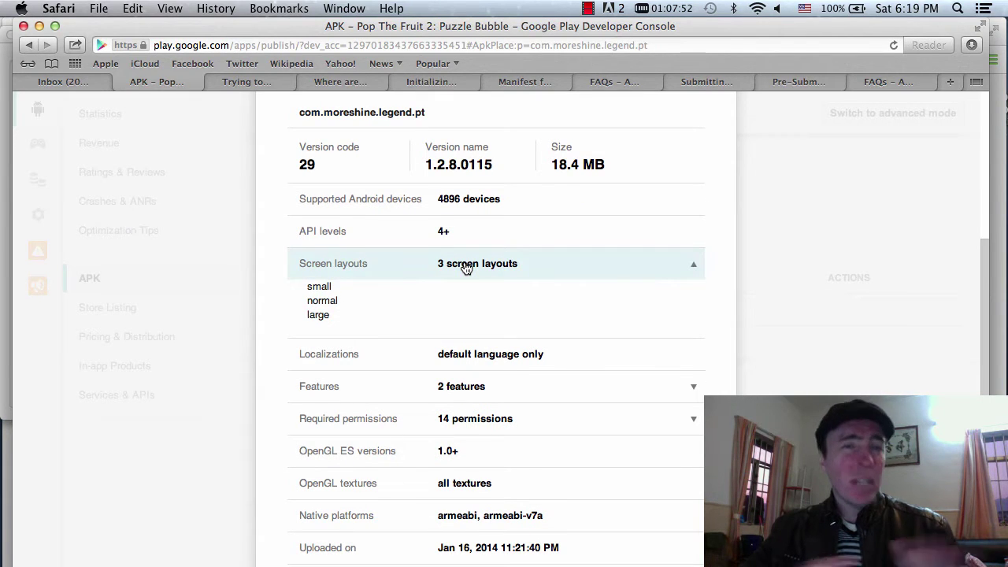
pyautogui.scroll(-4, 464, 268)
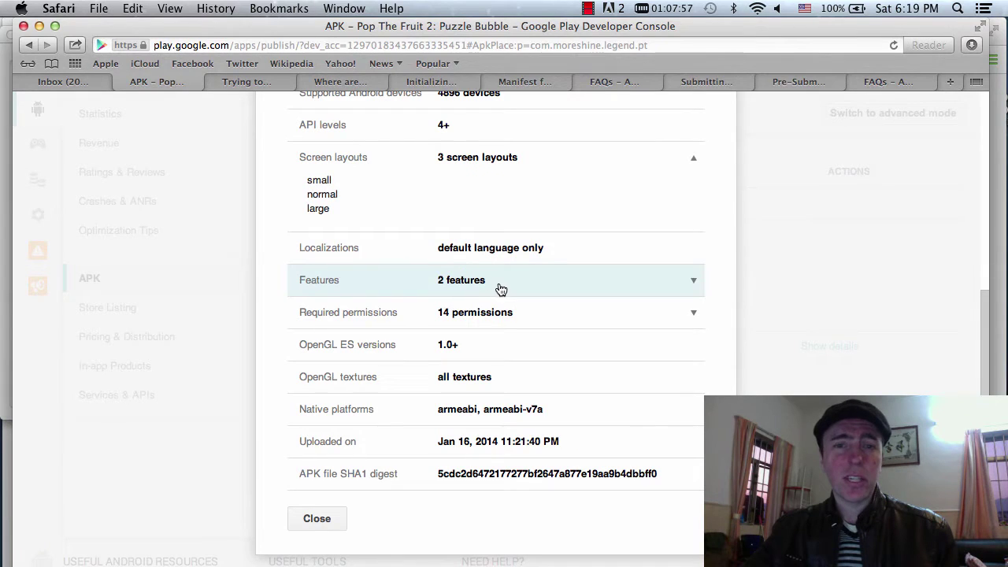
pyautogui.click(501, 290)
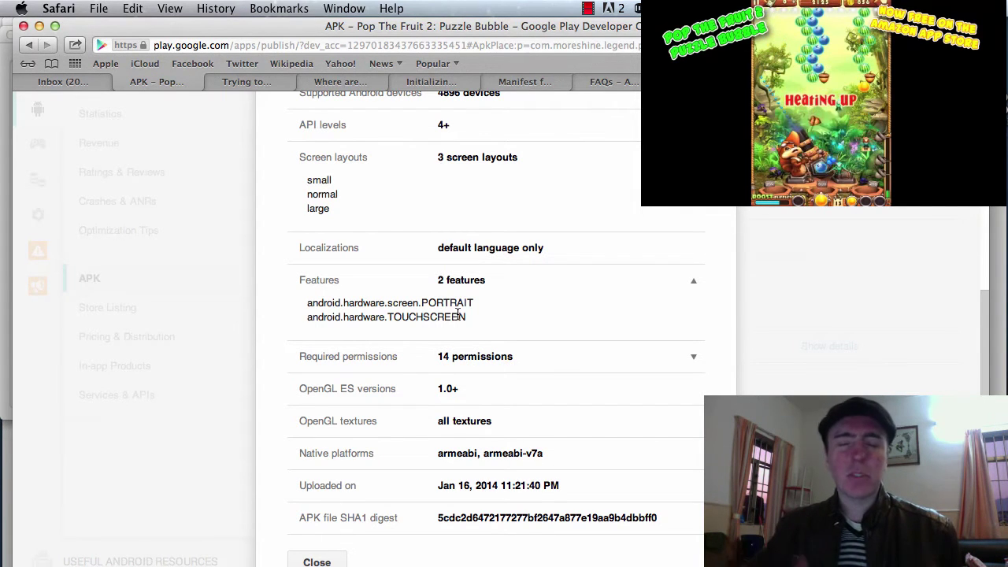
# Expand the required permissions in the APK details and read on down to the native platforms
pyautogui.scroll(-1, 461, 323)
pyautogui.click(479, 356)
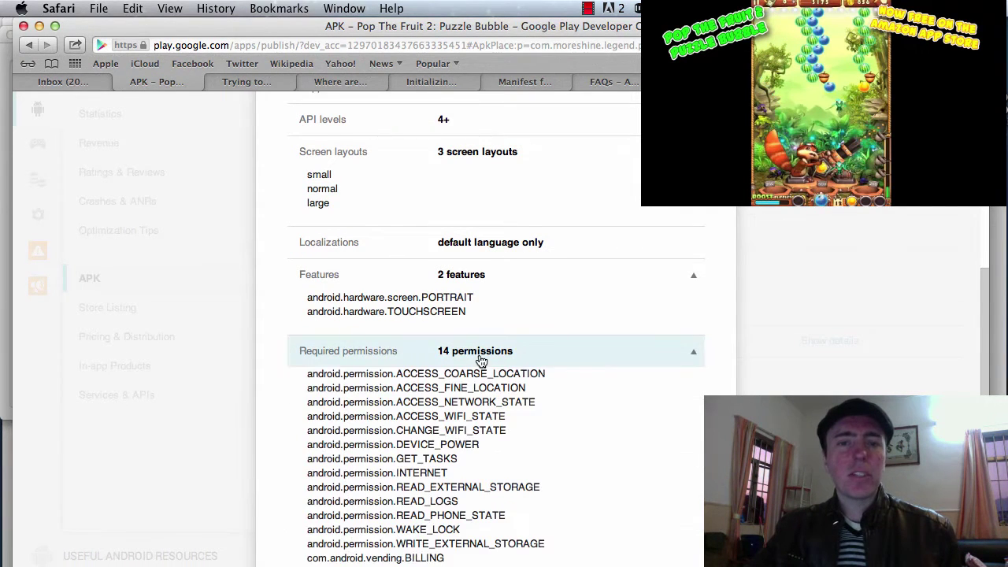
pyautogui.scroll(-2, 473, 355)
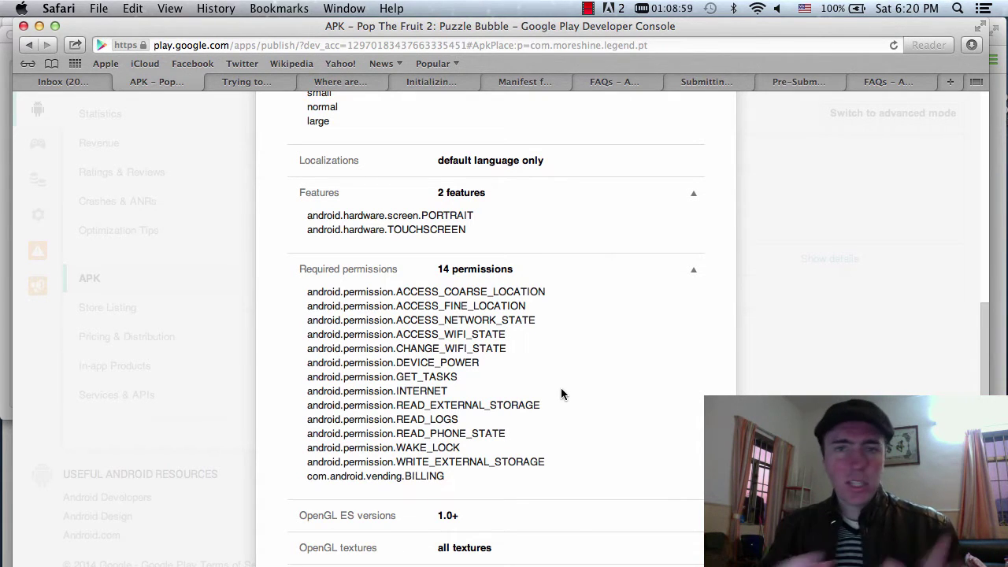
pyautogui.scroll(-2, 562, 389)
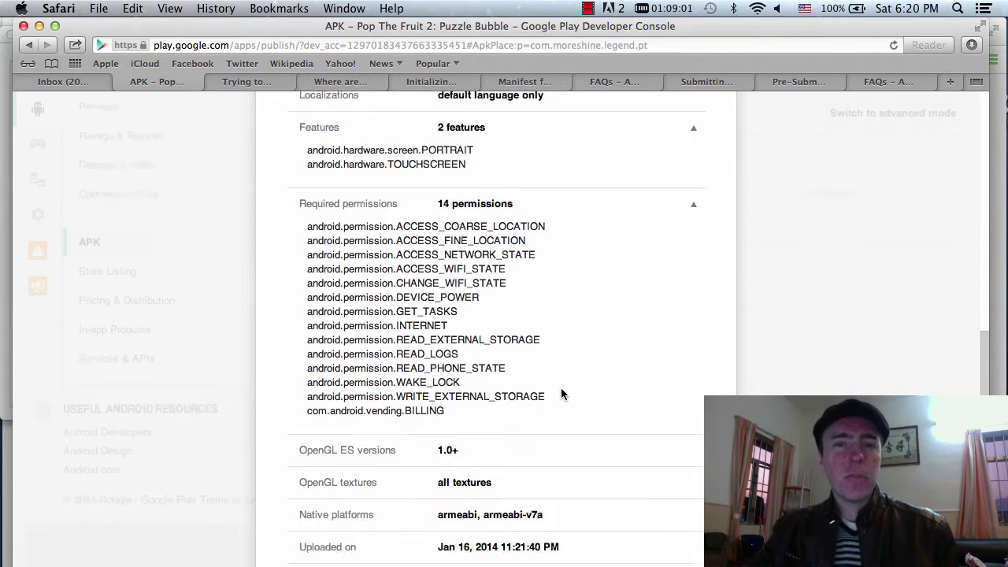
pyautogui.scroll(-2, 561, 394)
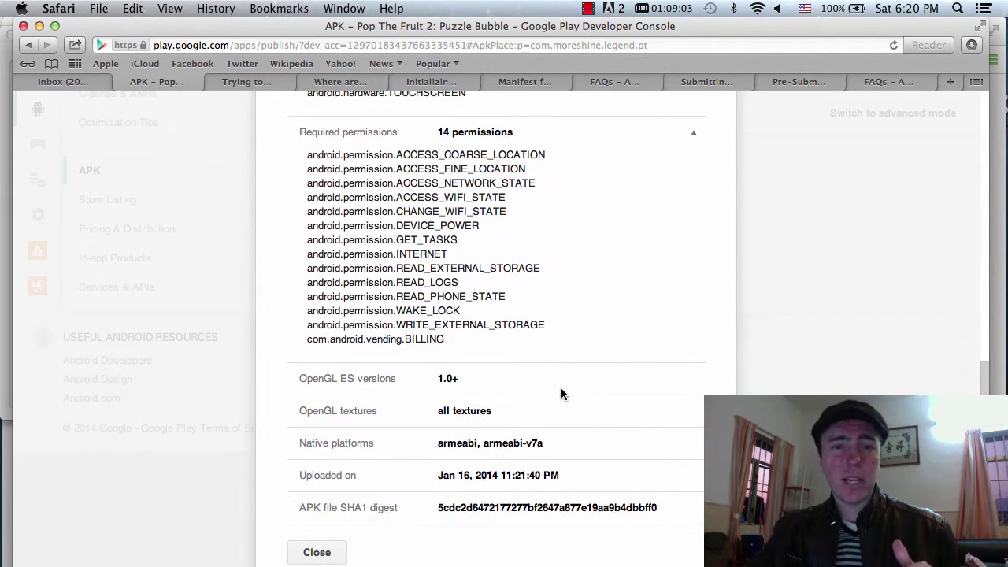
# Highlight the native platforms entry "armeabi, armeabi-v7a" in the APK details
pyautogui.moveTo(542, 443); pyautogui.dragTo(440, 443)
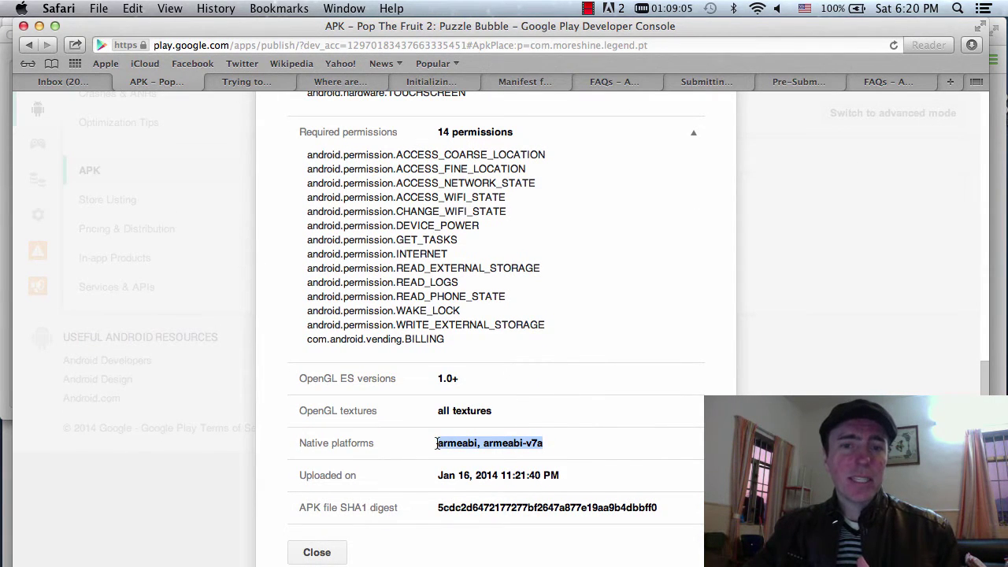
pyautogui.scroll(-1, 513, 441)
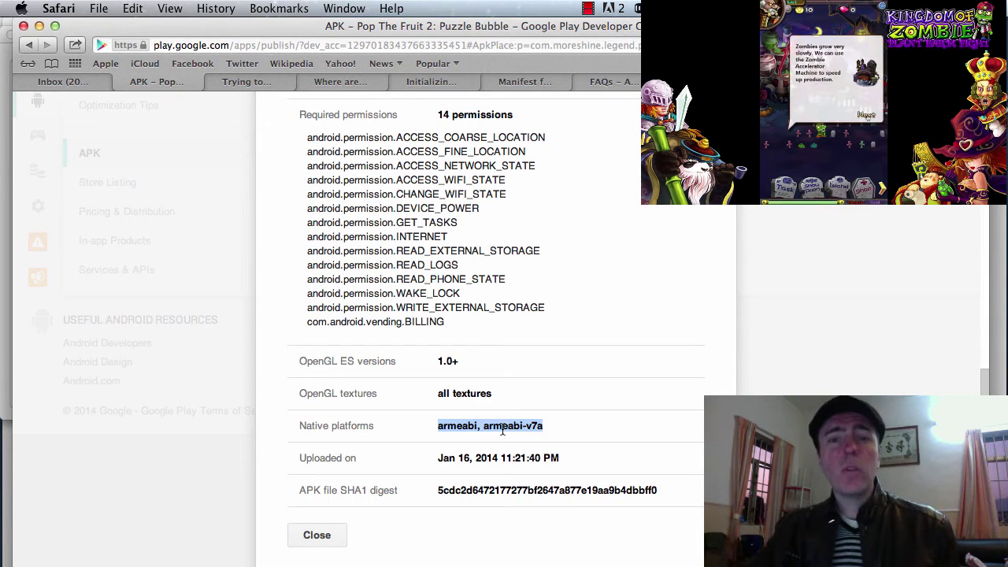
pyautogui.click(502, 429)
pyautogui.moveTo(562, 428); pyautogui.dragTo(489, 425)
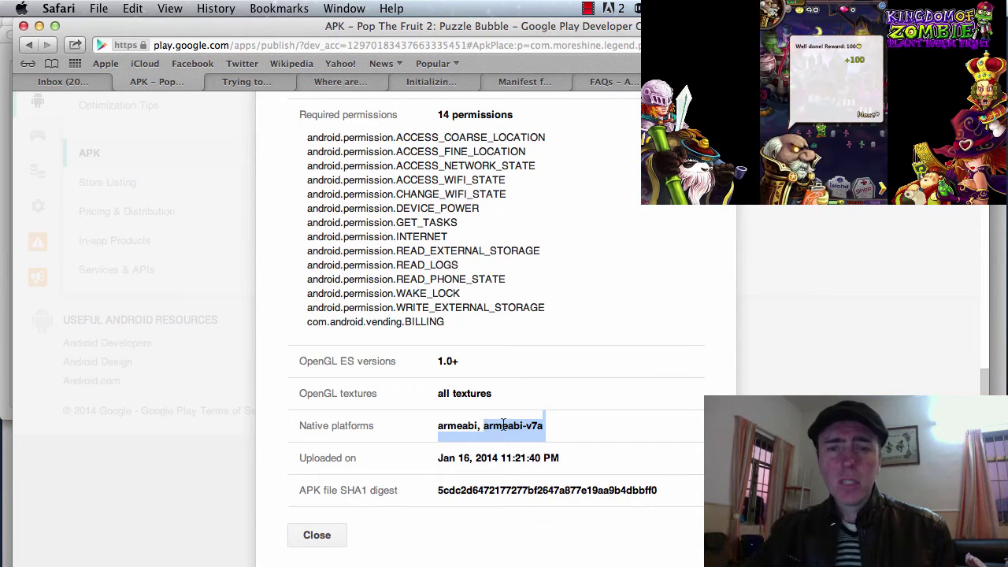
pyautogui.click(503, 424)
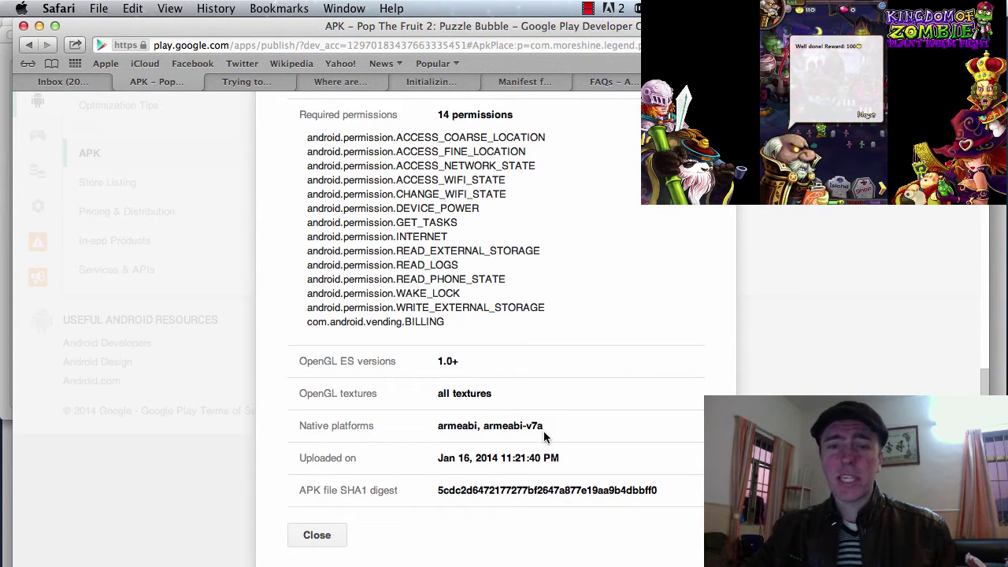
pyautogui.moveTo(543, 430); pyautogui.dragTo(438, 425)
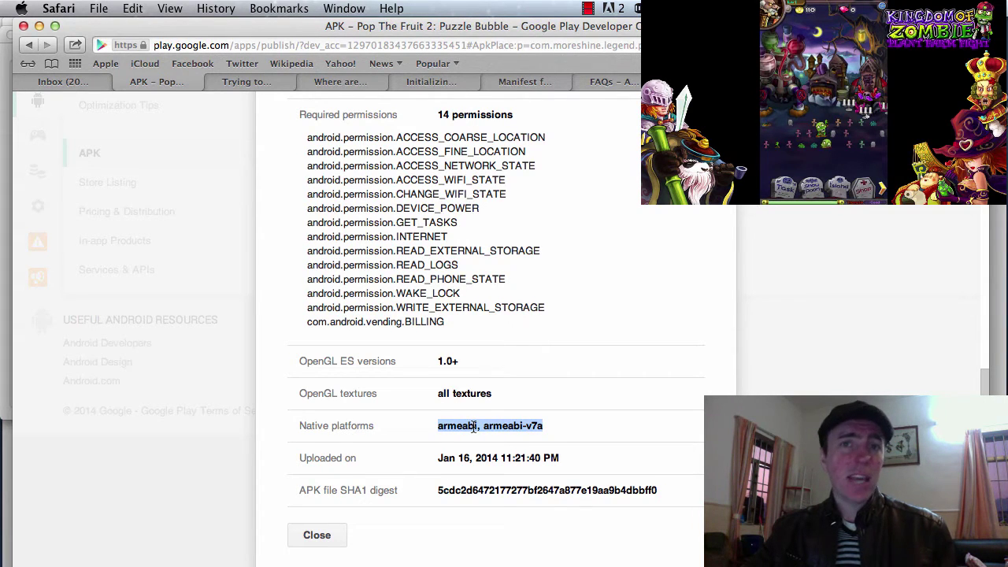
# Review the APK details again, from the supported devices, API levels and screen layouts down to the native platforms
pyautogui.scroll(1, 473, 427)
pyautogui.scroll(-1, 473, 426)
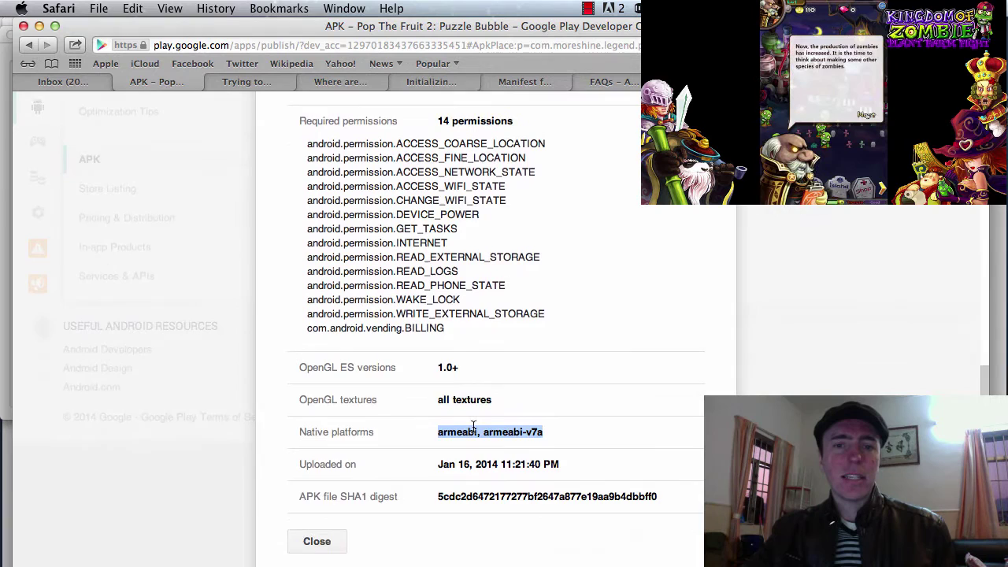
pyautogui.scroll(3, 473, 429)
pyautogui.scroll(9, 473, 431)
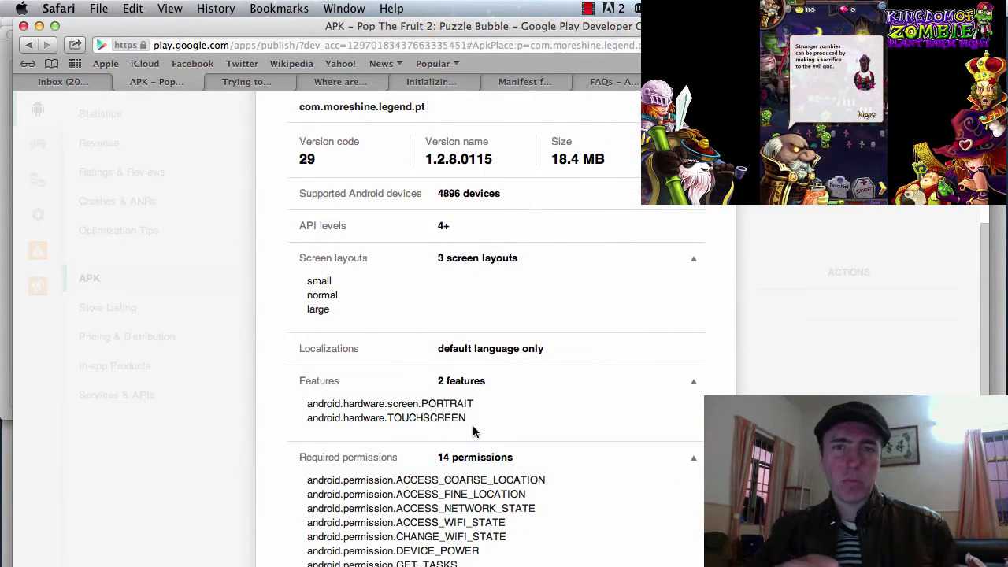
pyautogui.scroll(3, 473, 432)
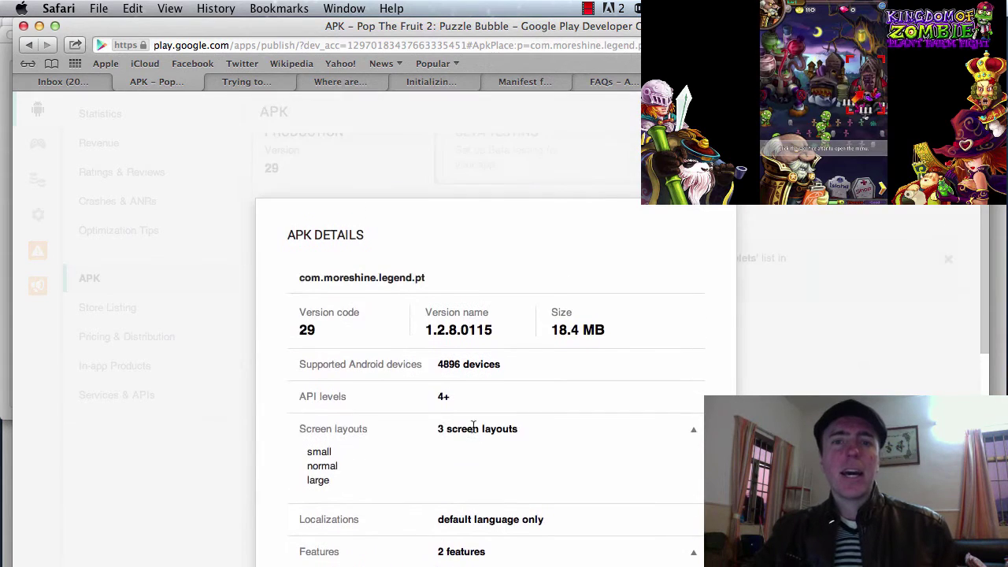
pyautogui.scroll(1, 474, 431)
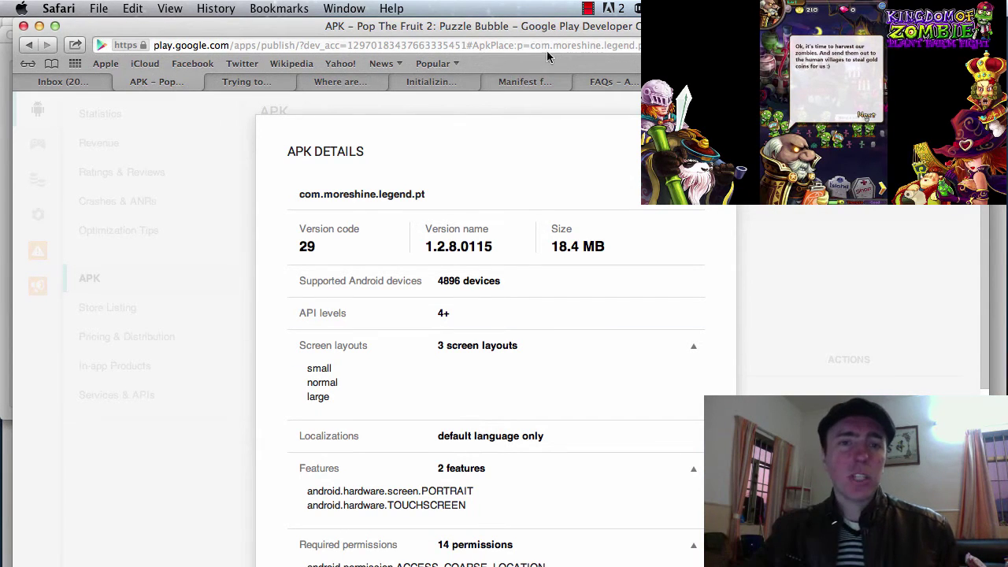
pyautogui.scroll(-10, 537, 197)
pyautogui.scroll(-4, 537, 198)
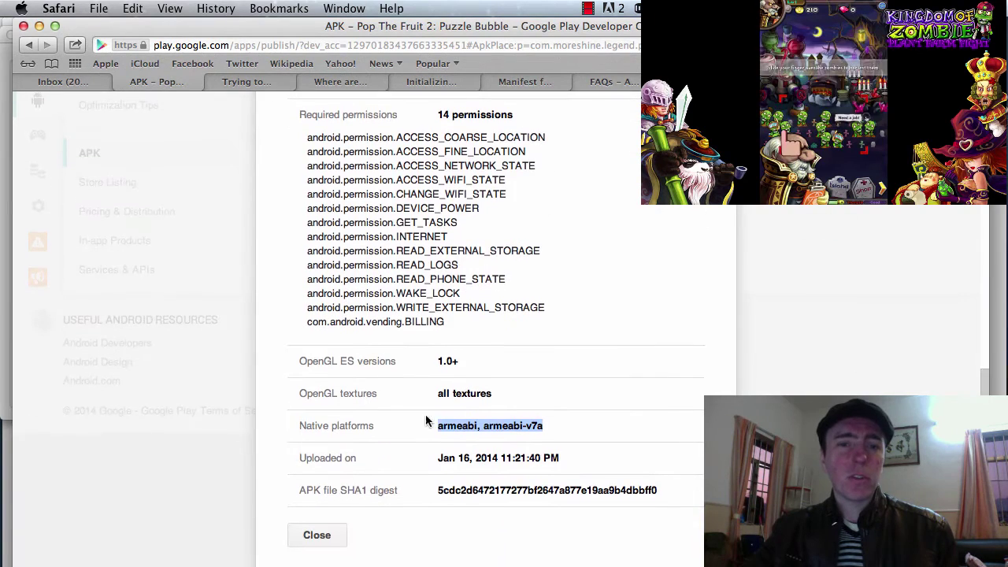
# Close the APK details and return to the supported and excluded devices in the production configuration
pyautogui.click(313, 539)
pyautogui.scroll(10, 622, 414)
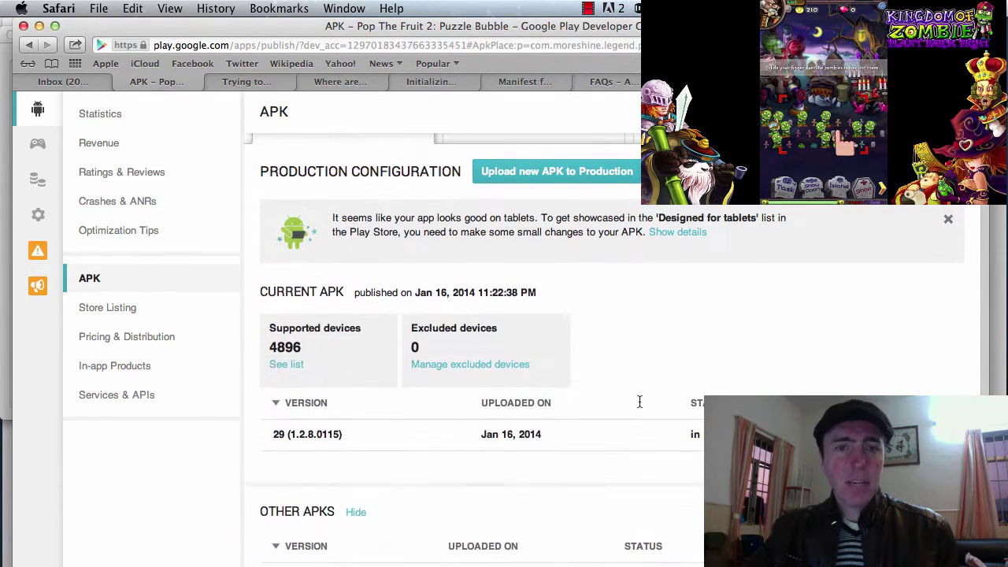
pyautogui.scroll(1, 641, 407)
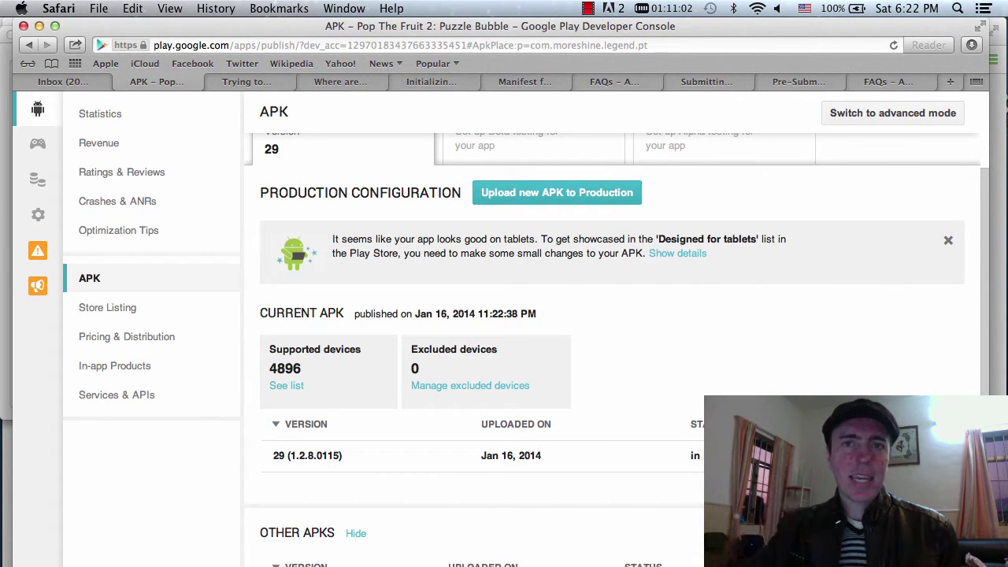
# Switch to Chrome and open amazon.com in a new tab
pyautogui.click(385, 564)
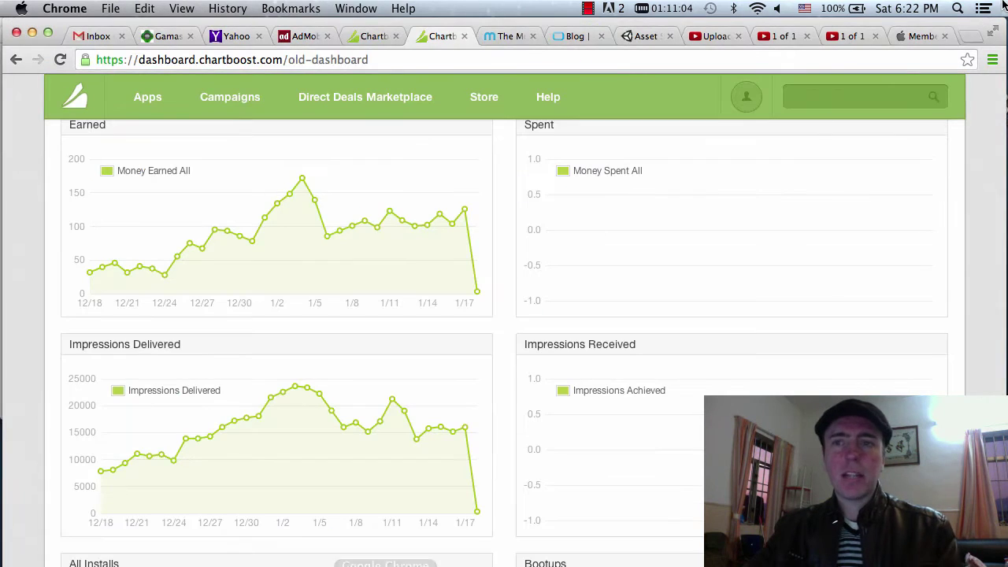
pyautogui.click(970, 37)
pyautogui.write('amazo')
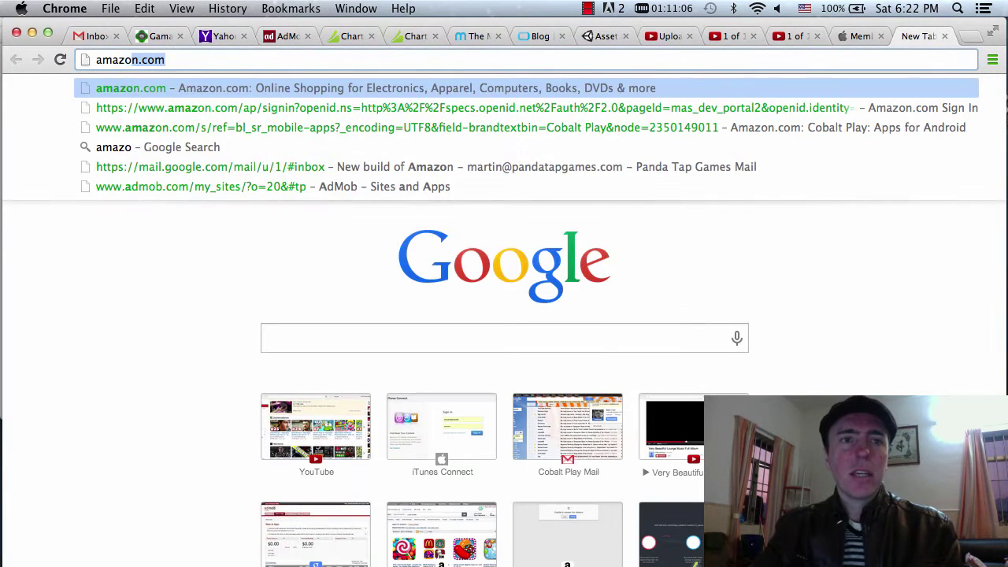
pyautogui.press('Return')
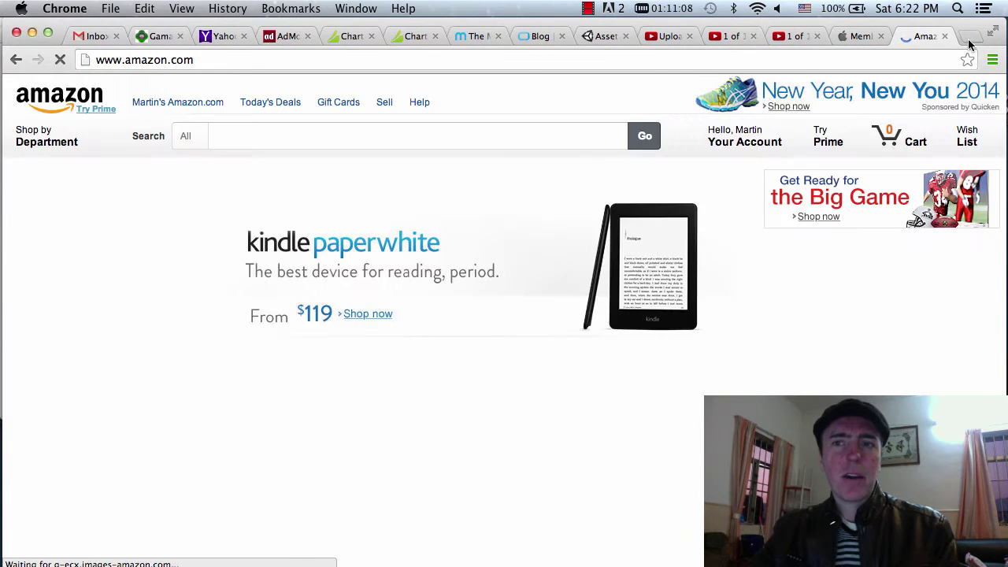
# Search Amazon's Apps for Android category for "pop the fruit 2"
pyautogui.moveTo(203, 135)
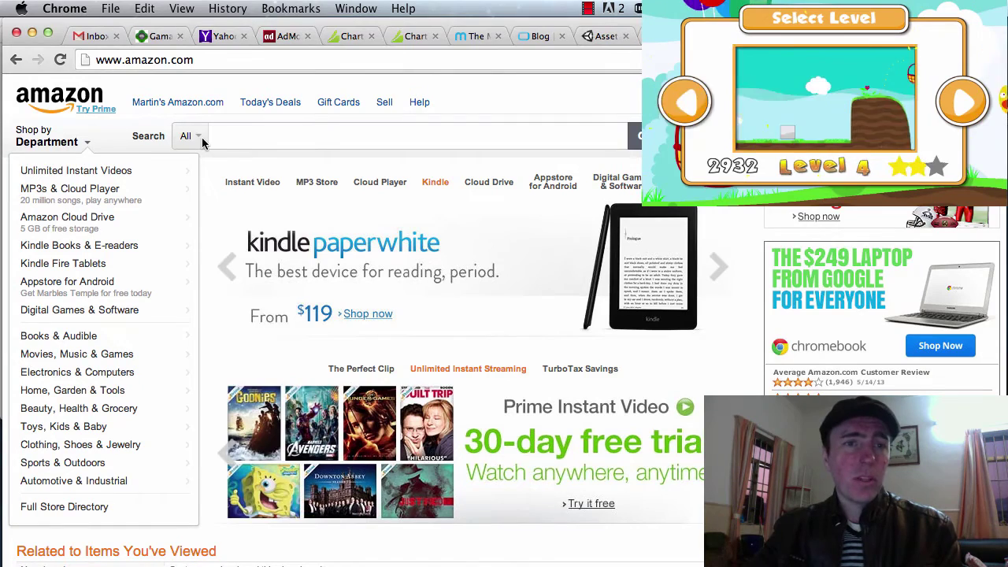
pyautogui.click(202, 138)
pyautogui.click(278, 164)
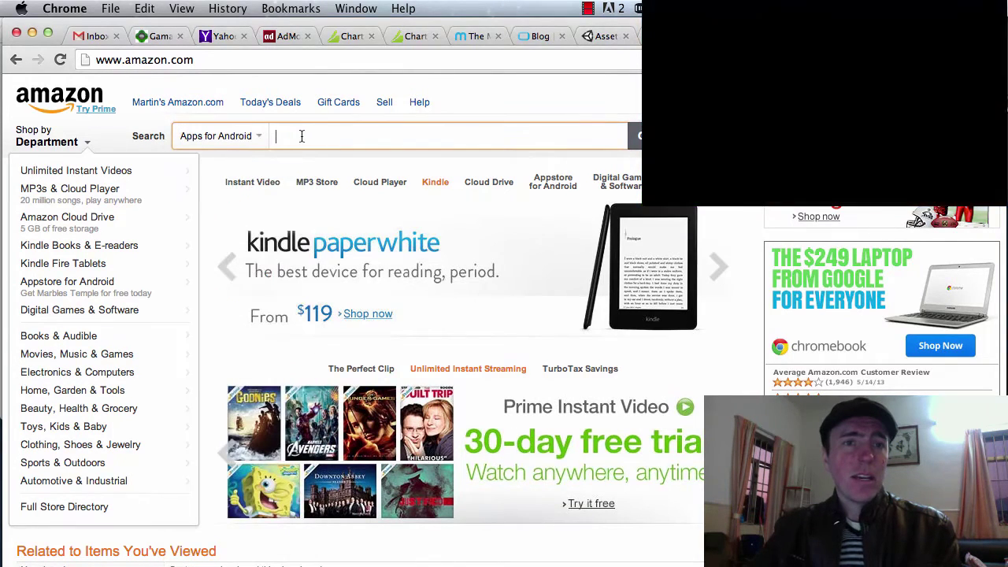
pyautogui.write('pop the fruit 2')
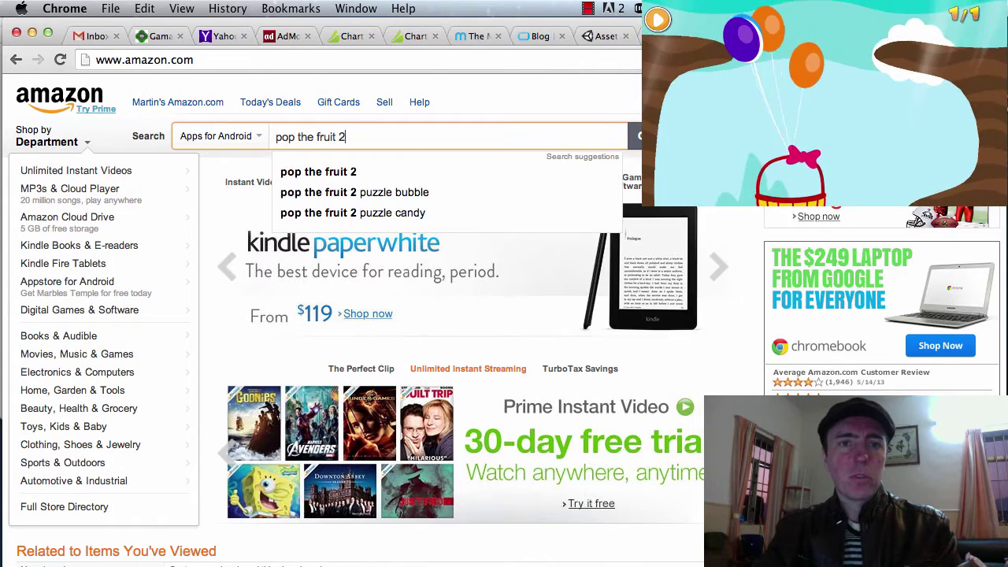
pyautogui.press('Return')
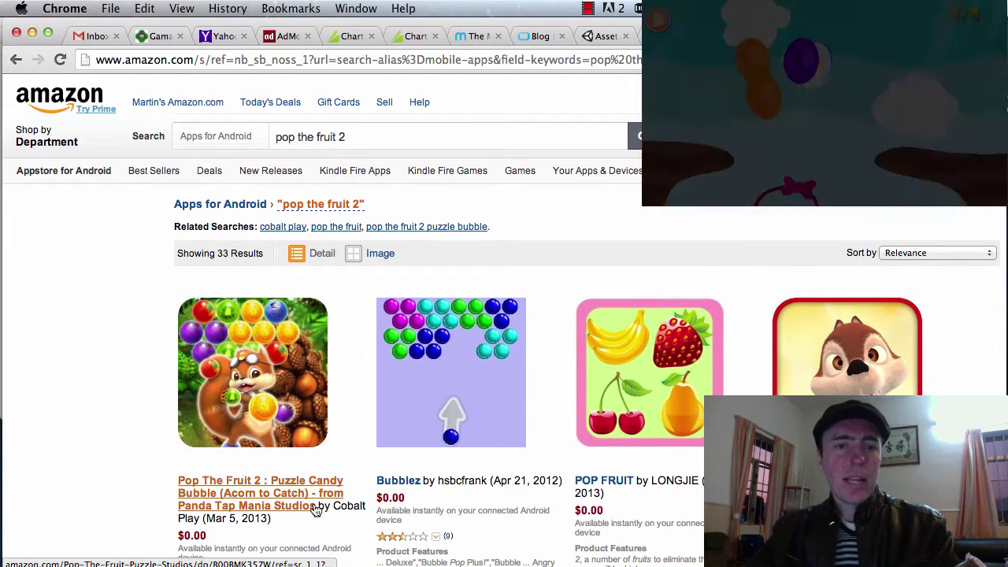
# Copy the full title of the first Pop The Fruit 2 result, search for it, and view its Kindle tablet filters
pyautogui.moveTo(316, 508); pyautogui.dragTo(180, 482)
pyautogui.hotkey('ctrl', 'c')
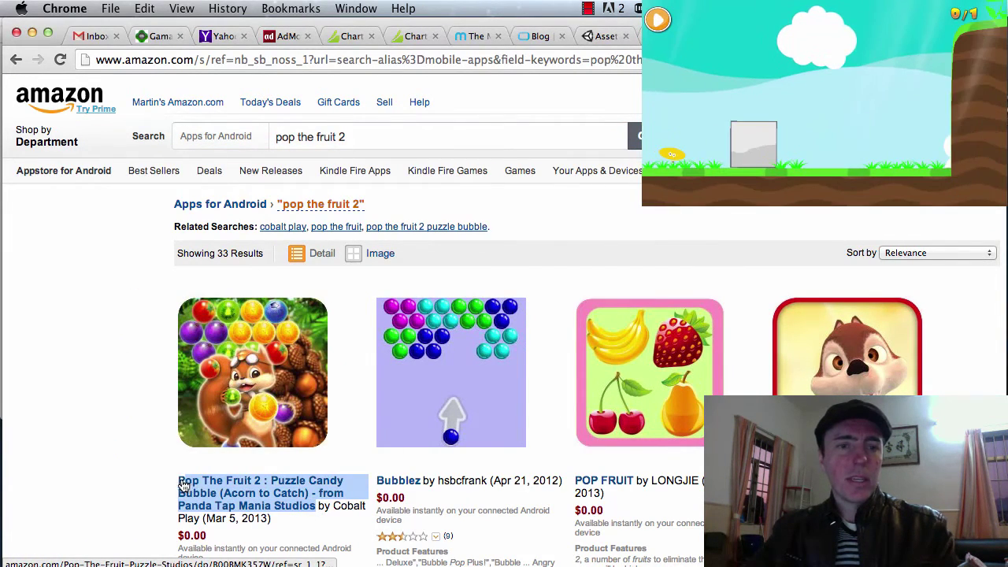
pyautogui.click(354, 139)
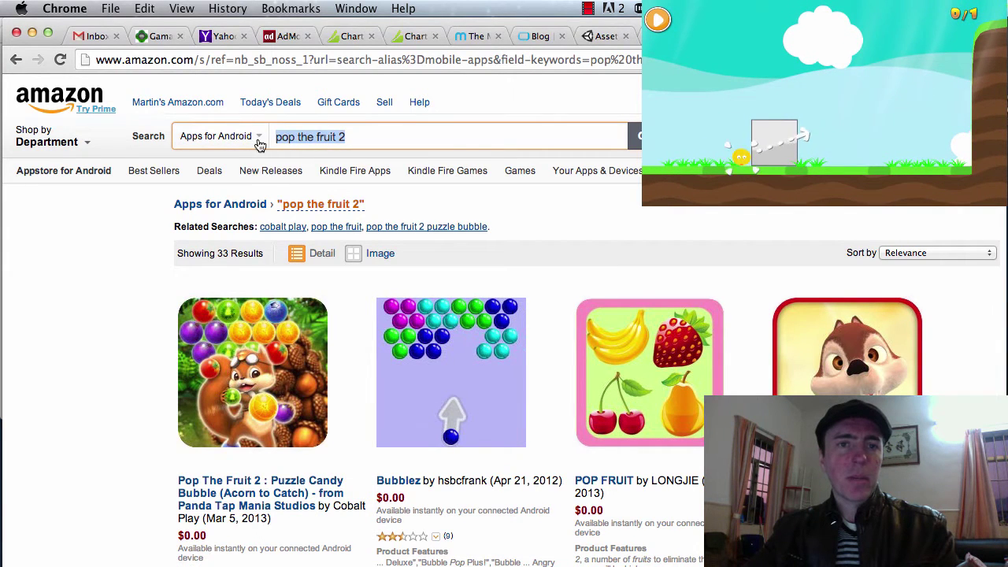
pyautogui.hotkey('ctrl', 'v')
pyautogui.press('Return')
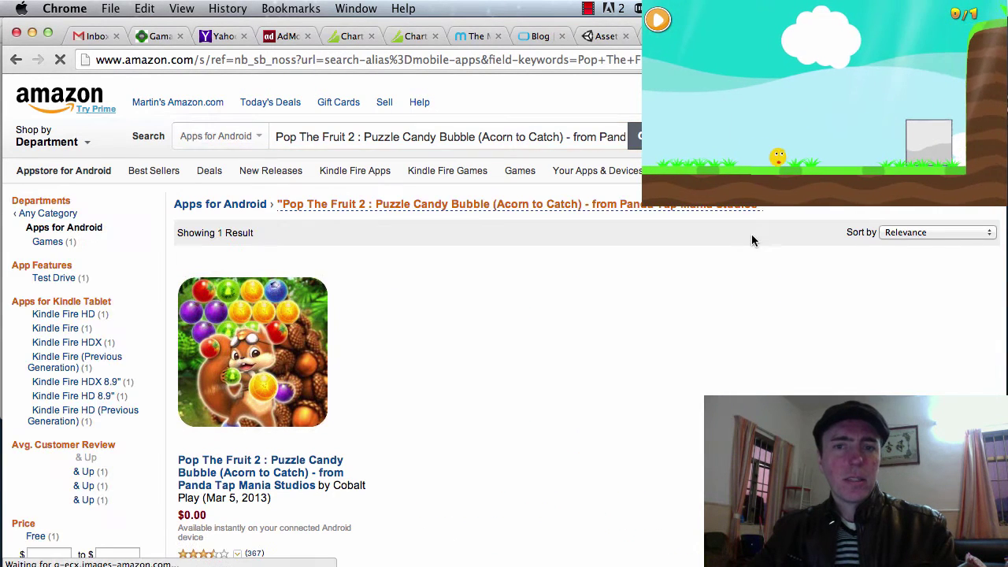
pyautogui.scroll(-1, 720, 329)
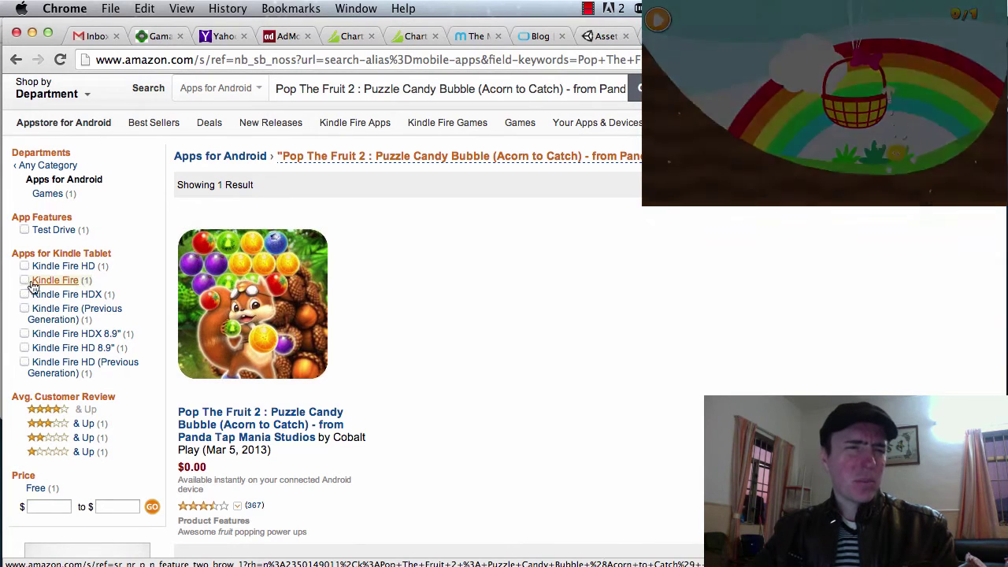
# Switch to Amazon AVD Launcher and examine the screen sizes and API levels of the listed Kindle Fire devices
pyautogui.click(49, 323)
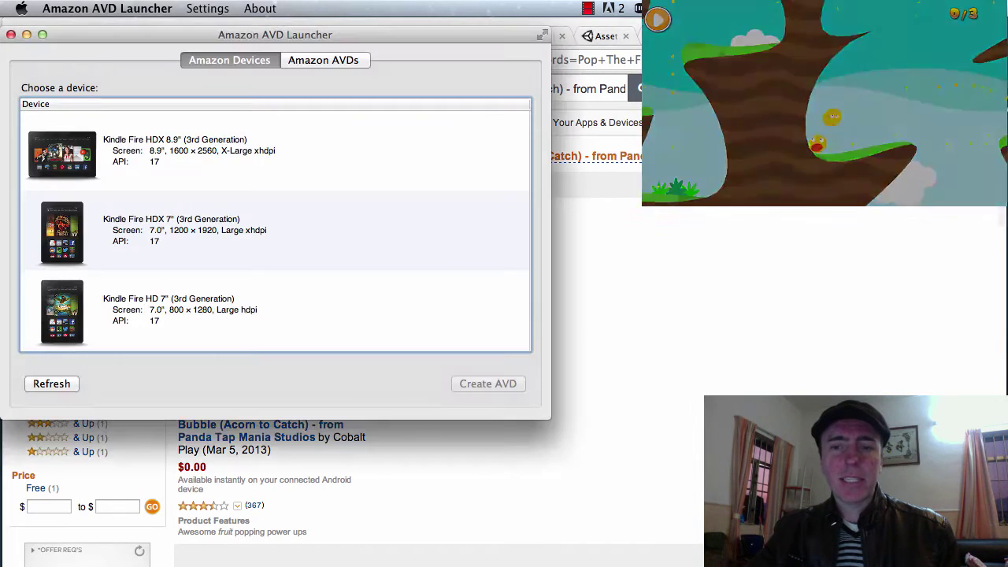
pyautogui.scroll(-5, 440, 211)
pyautogui.scroll(2, 441, 211)
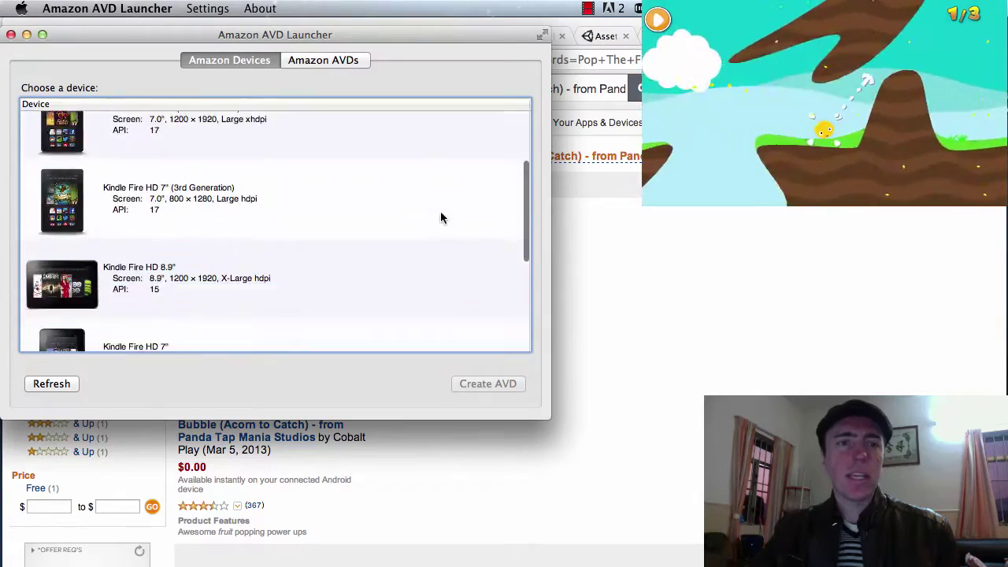
pyautogui.scroll(-5, 440, 212)
pyautogui.scroll(5, 440, 211)
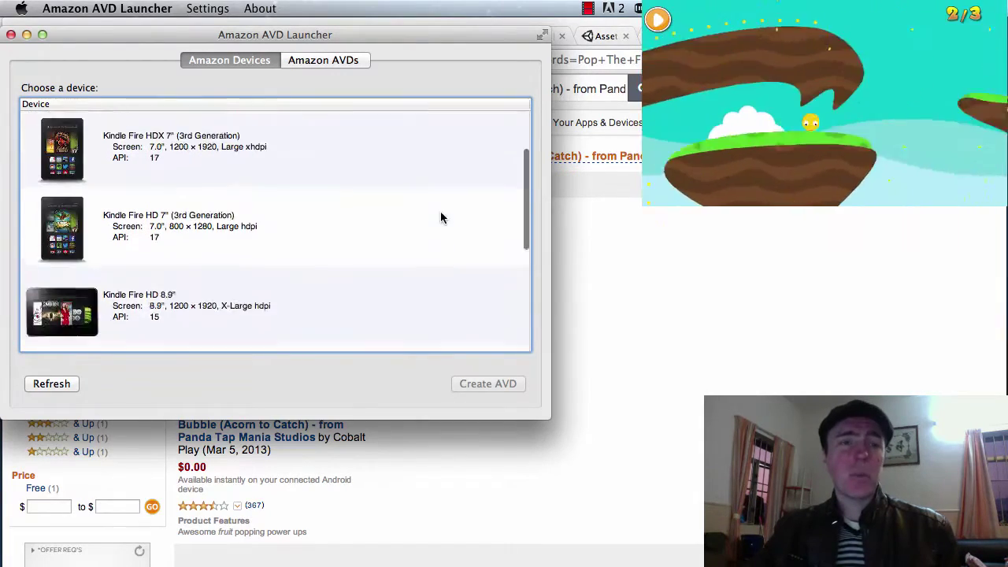
pyautogui.scroll(-2, 440, 211)
pyautogui.scroll(-3, 440, 211)
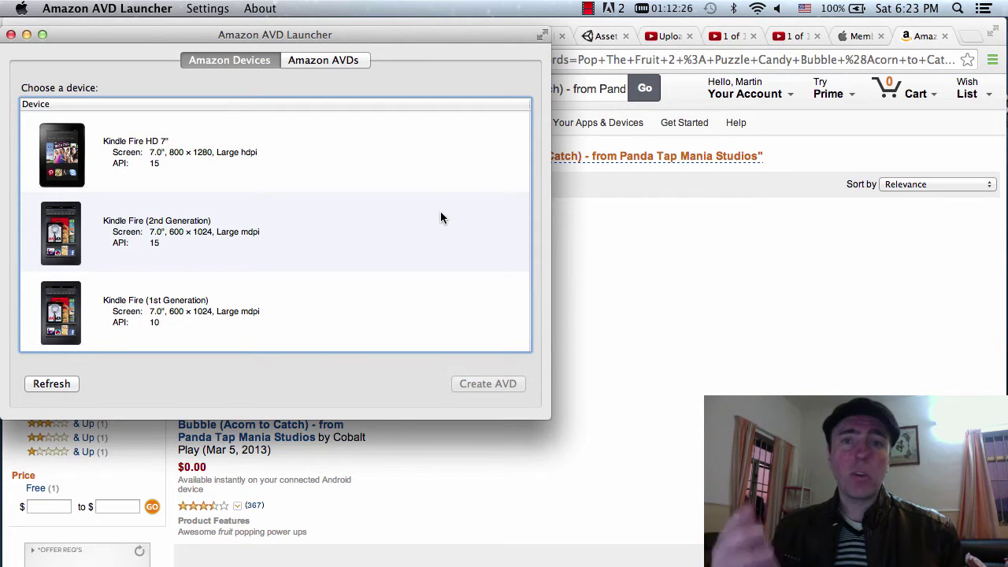
pyautogui.scroll(-1, 440, 211)
pyautogui.scroll(5, 441, 212)
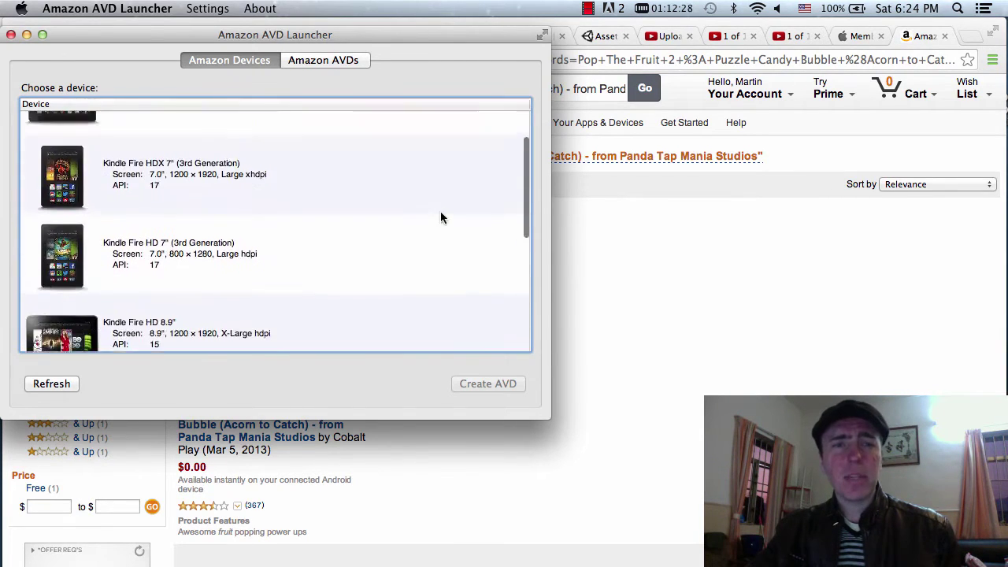
# Return to the Amazon results in Chrome and search Apps for Android for "pocket poker"
pyautogui.click(682, 319)
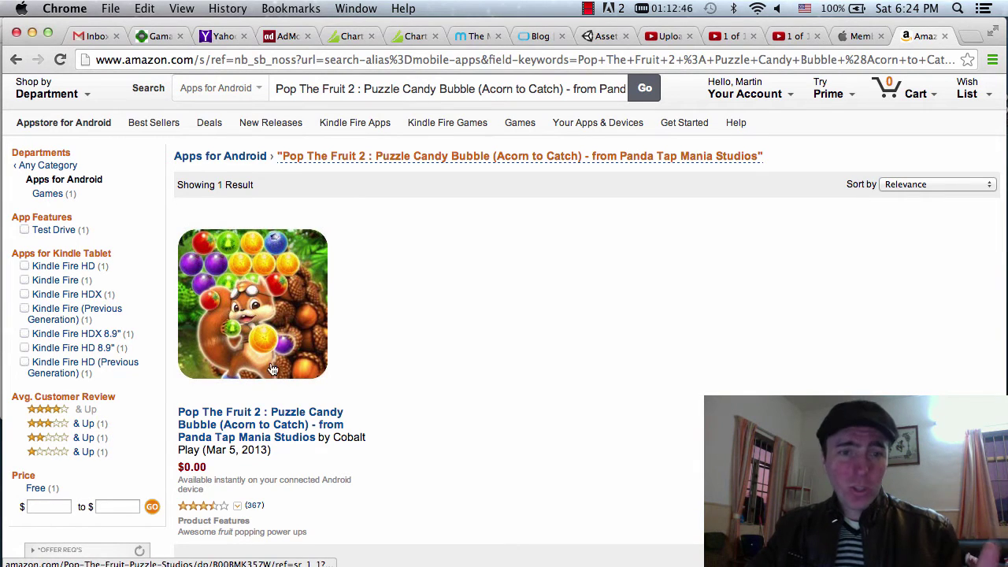
pyautogui.click(453, 89)
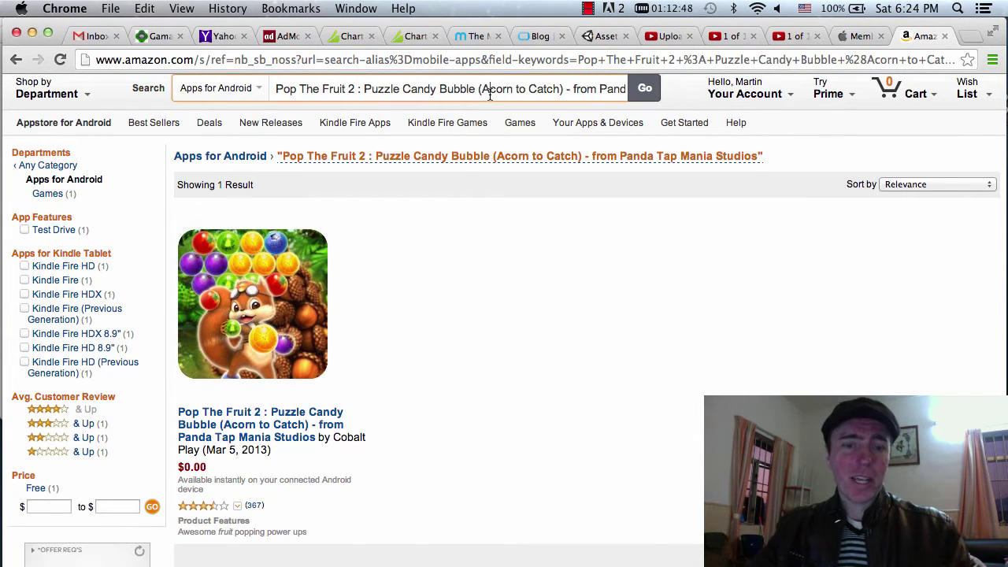
pyautogui.press('super+a')
pyautogui.write('pocket poker')
pyautogui.press('Return')
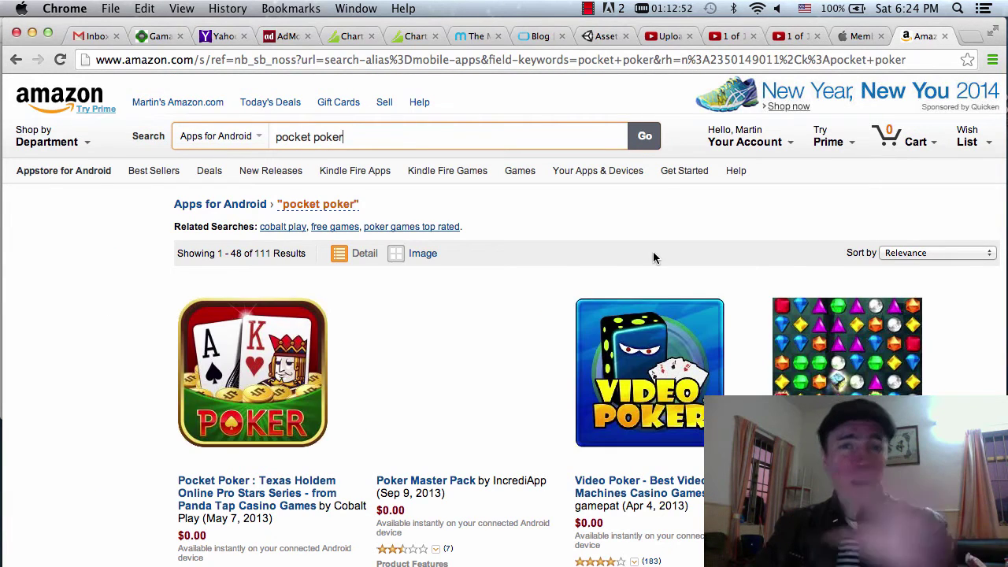
# View the Pocket Poker : Texas Holdem app page, then go back to the "pop the fruit 2" search results
pyautogui.click(314, 338)
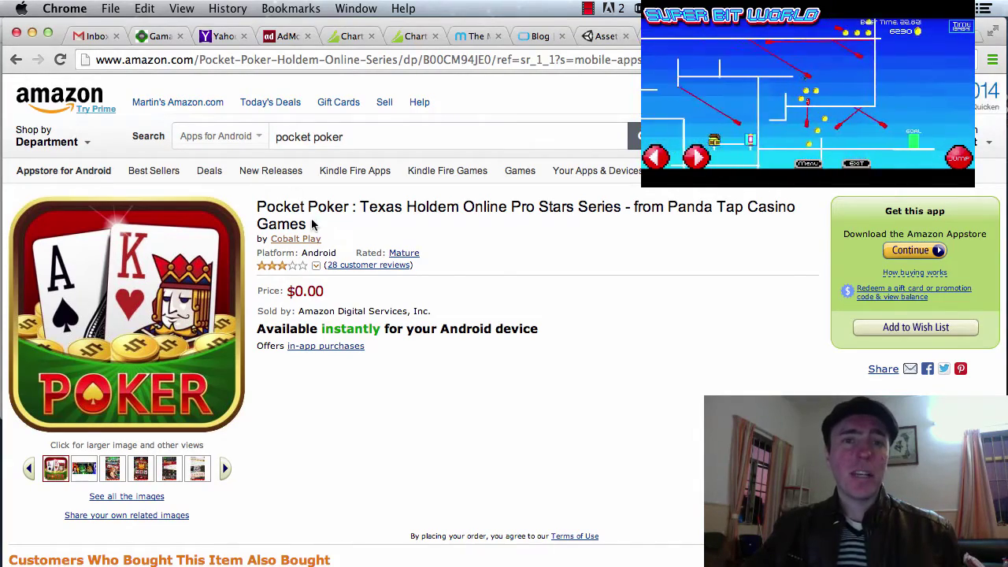
pyautogui.click(15, 61)
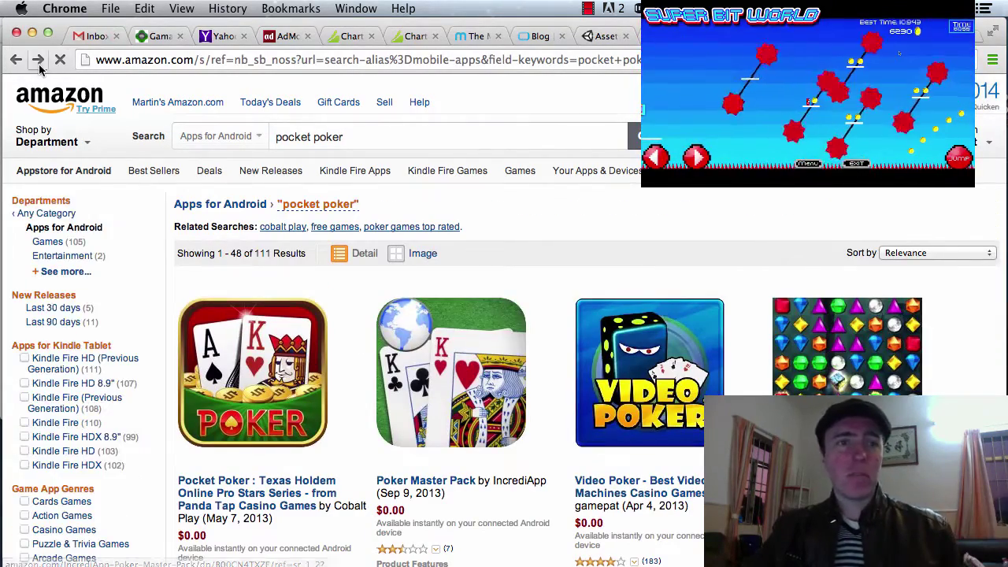
pyautogui.click(16, 59)
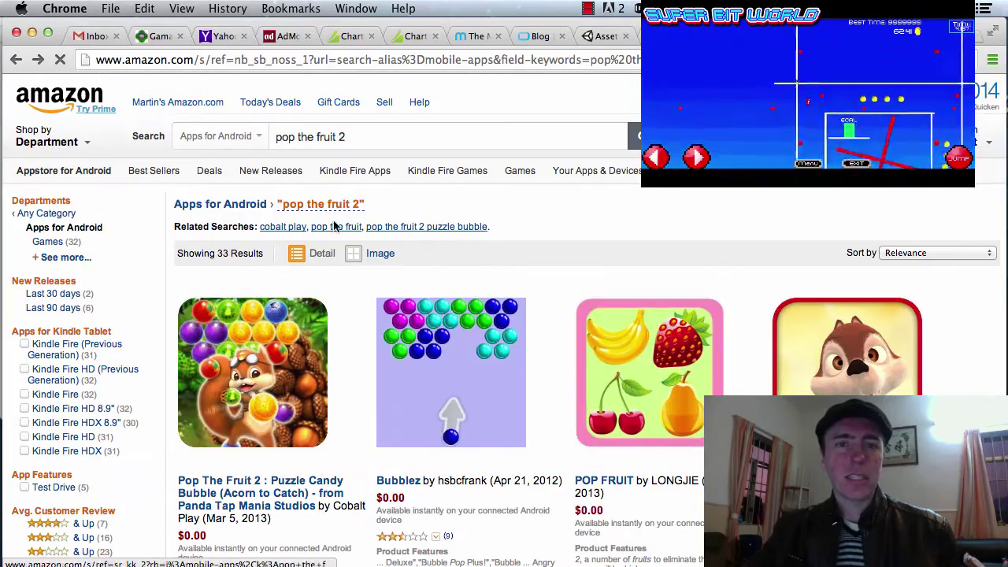
pyautogui.scroll(-5, 344, 288)
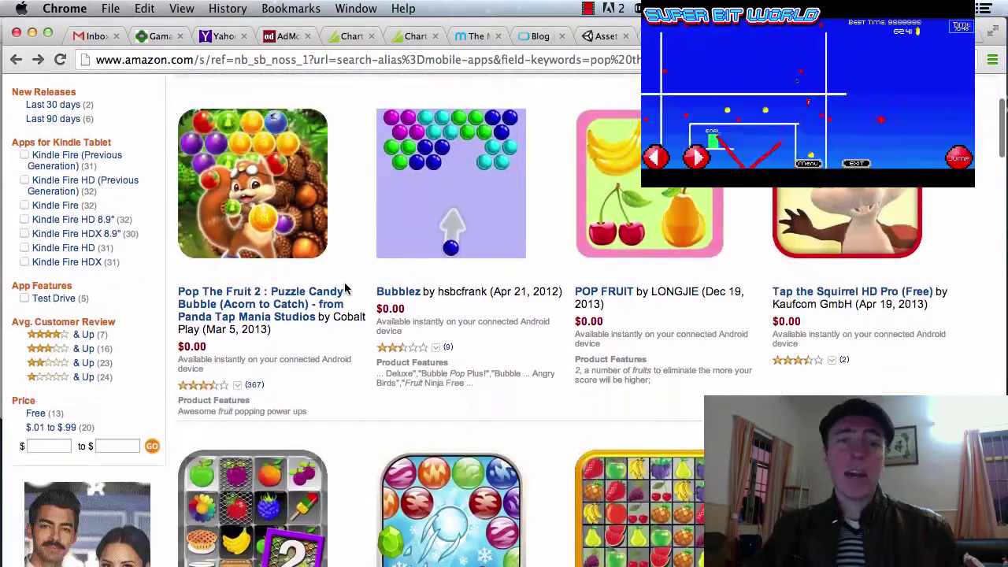